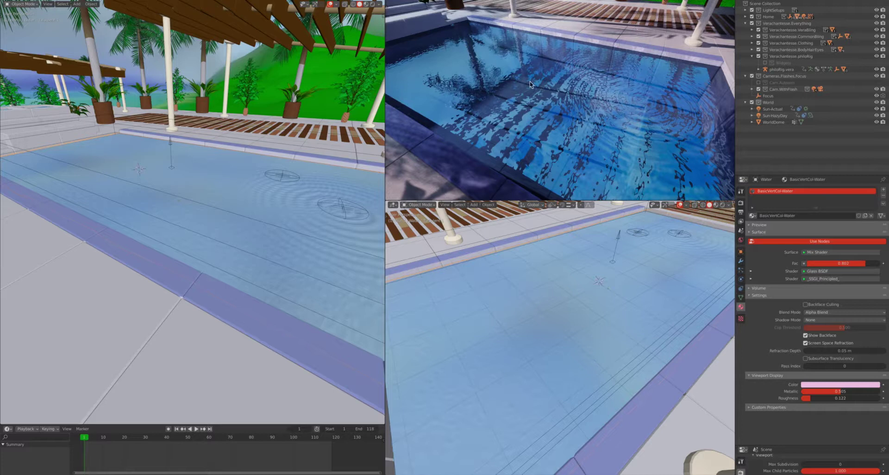
# Switch the rendered pool view to solid shading.
pyautogui.scroll(-3, 500, 70)
pyautogui.scroll(-6, 531, 85)
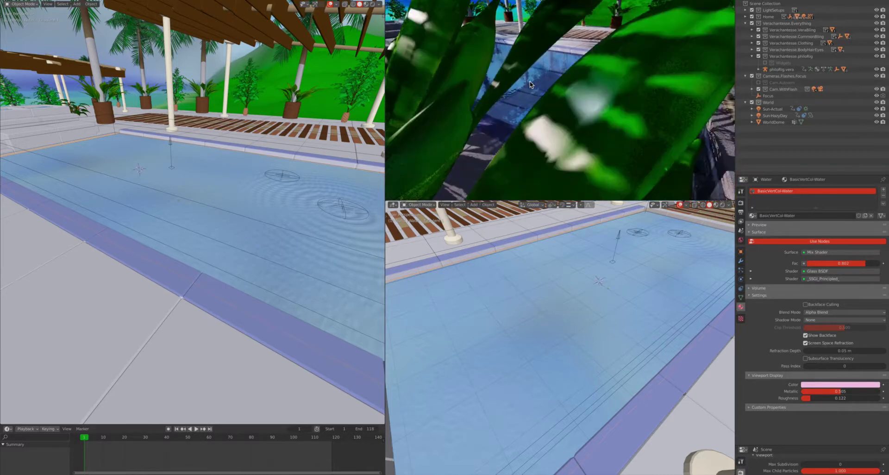
pyautogui.scroll(-5, 532, 85)
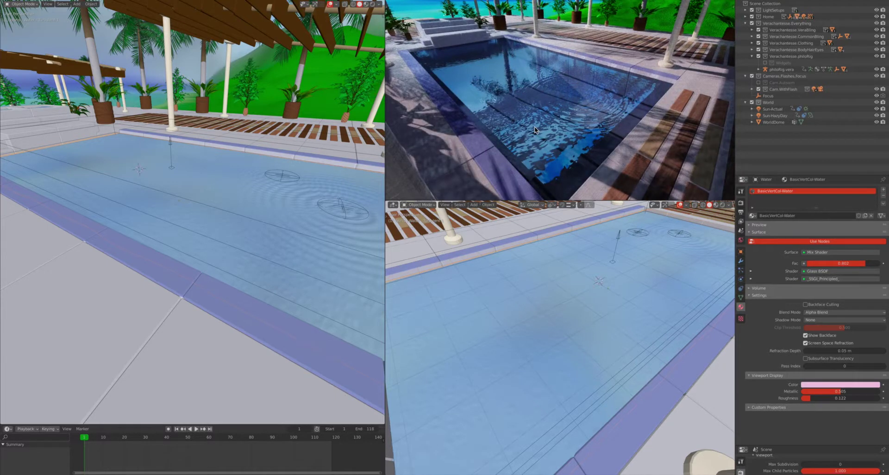
pyautogui.press('z')
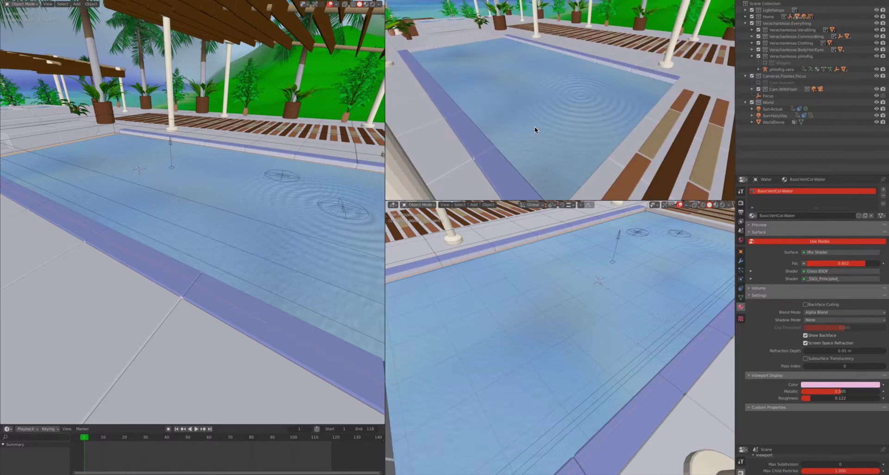
pyautogui.scroll(2, 176, 178)
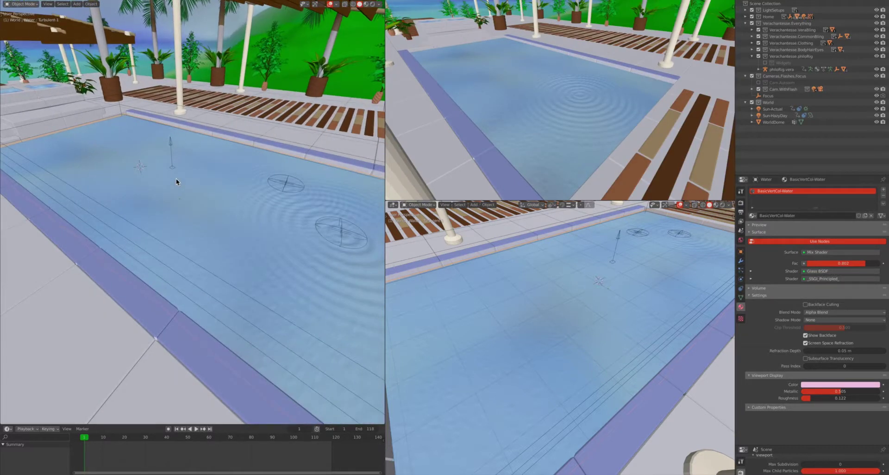
# Try moving the pool's reflection plane vertically along the global Z axis.
pyautogui.click(171, 143)
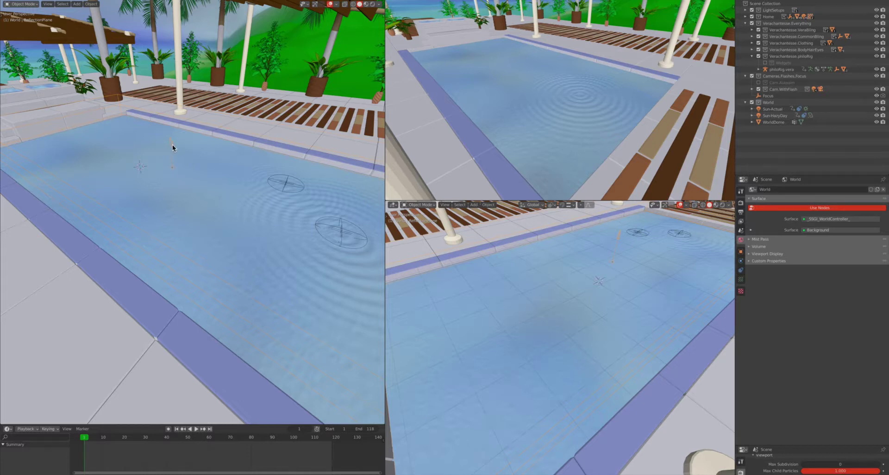
pyautogui.press('g')
pyautogui.press('z')
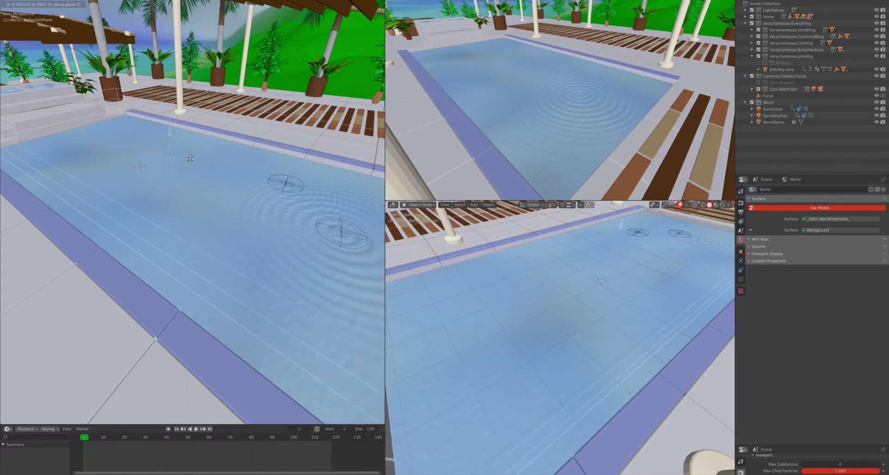
pyautogui.click(187, 167)
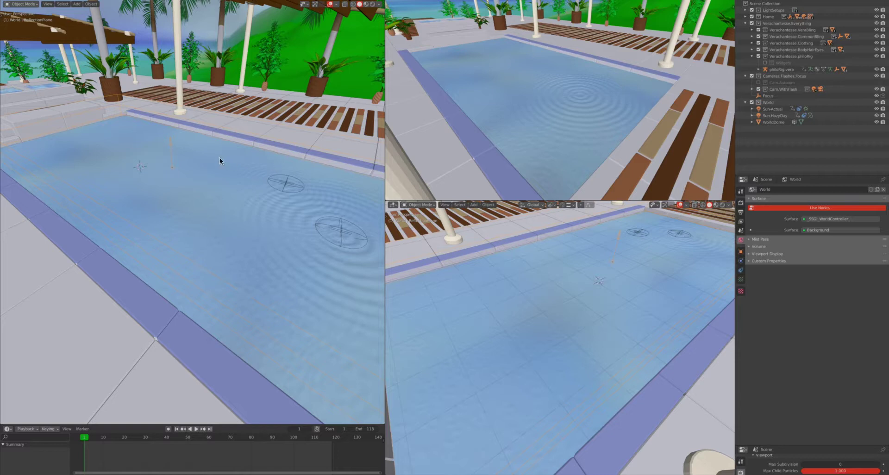
# Select the pool's water surface and isolate it in local view.
pyautogui.click(204, 210)
pyautogui.press('KP_Divide')
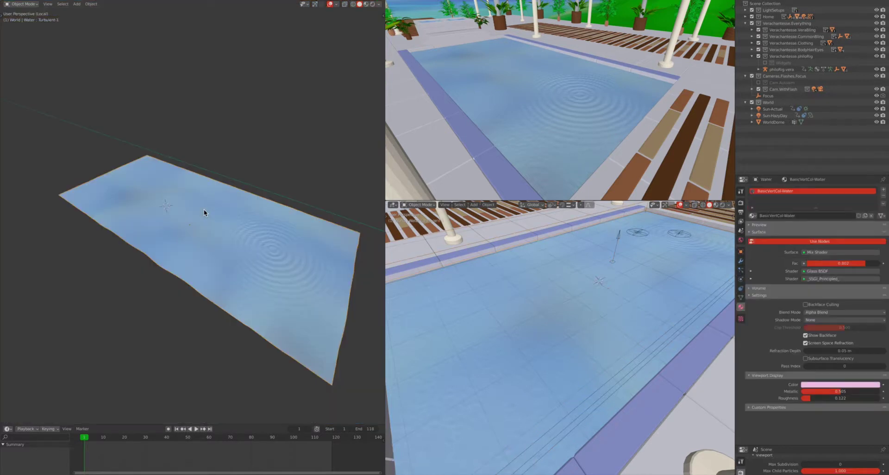
pyautogui.scroll(-5, 204, 210)
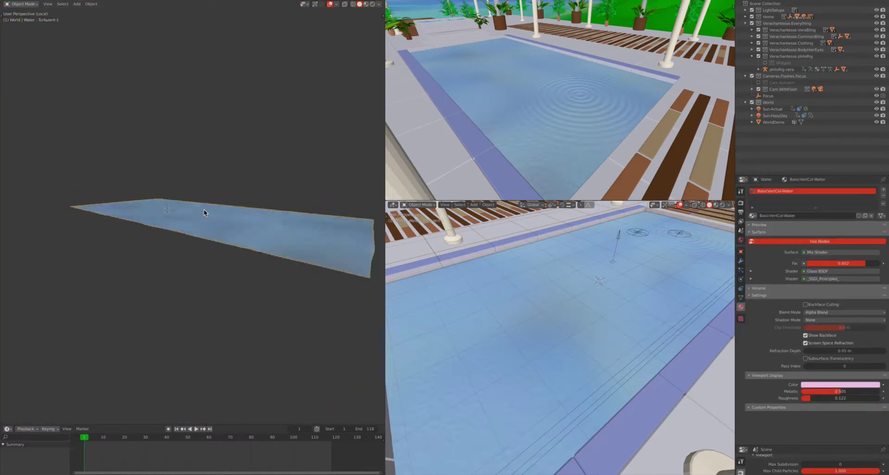
pyautogui.scroll(5, 203, 209)
pyautogui.scroll(2, 204, 209)
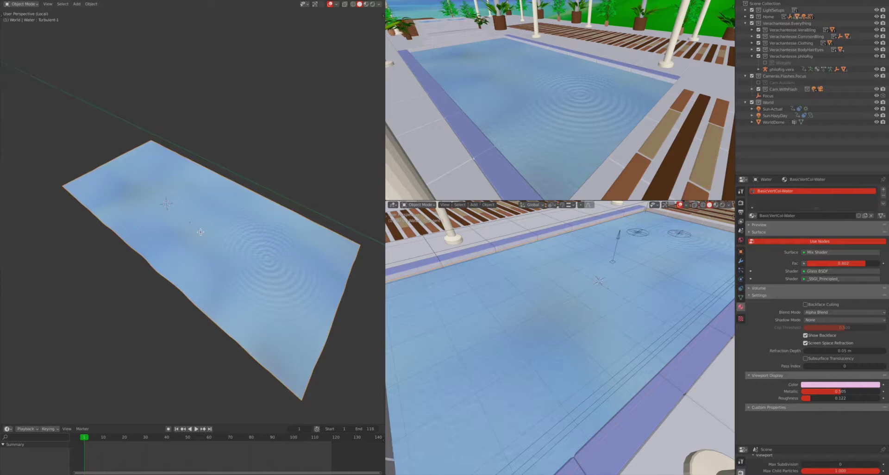
# Examine the water surface's dense mesh grid in Edit Mode, then return to Object Mode.
pyautogui.press('Tab')
pyautogui.scroll(4, 200, 232)
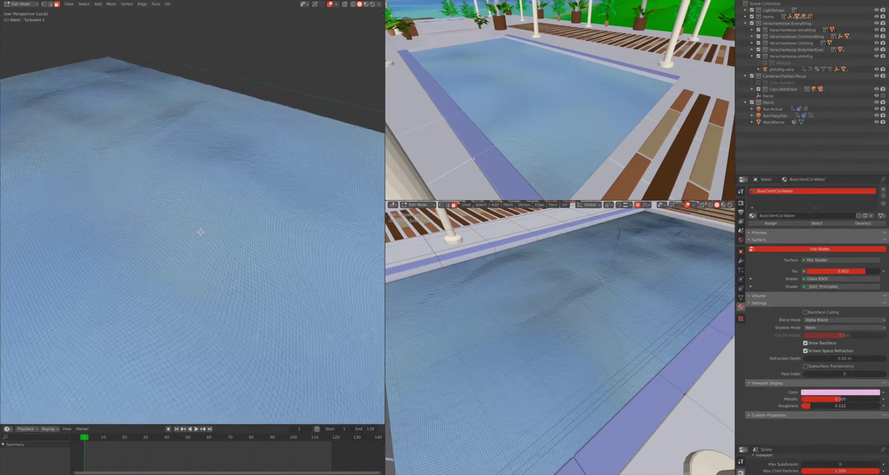
pyautogui.scroll(3, 200, 232)
pyautogui.scroll(-6, 200, 232)
pyautogui.scroll(-2, 200, 232)
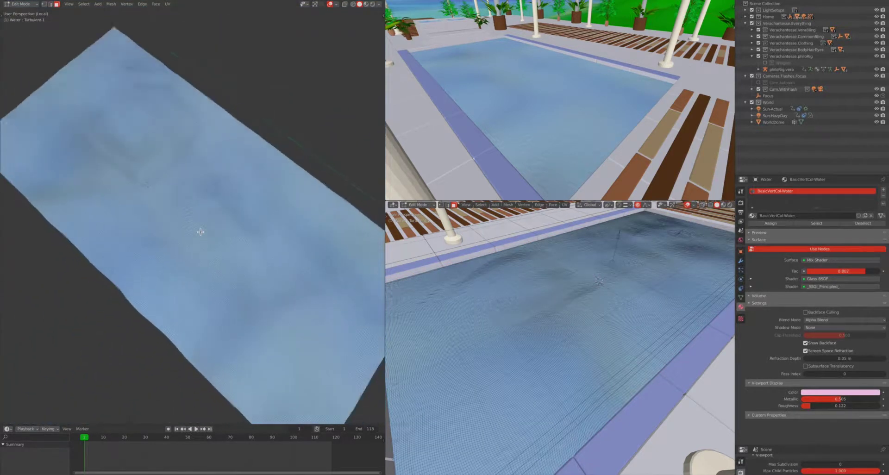
pyautogui.scroll(2, 200, 232)
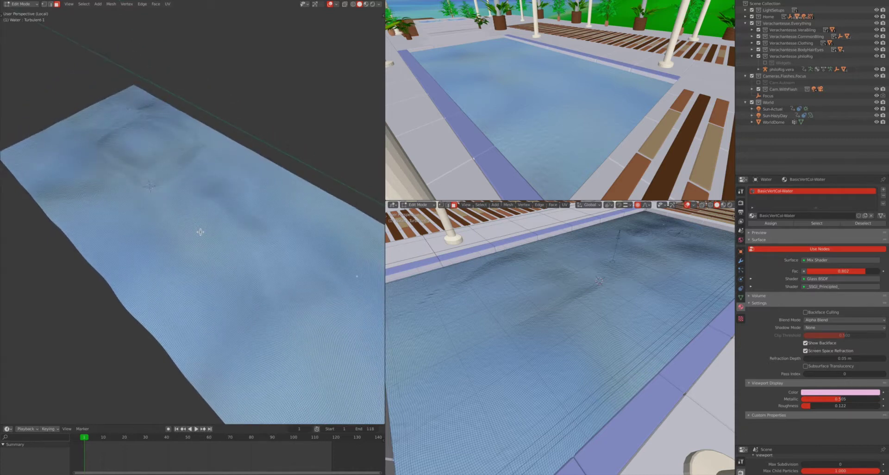
pyautogui.scroll(2, 200, 232)
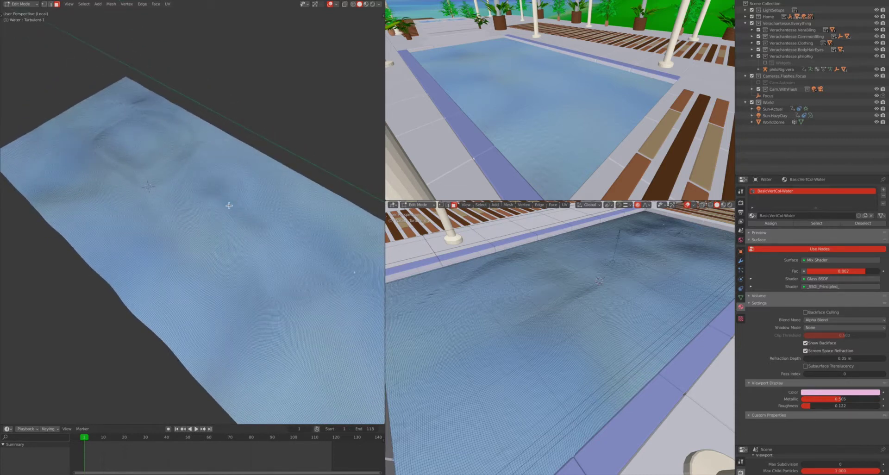
pyautogui.press('Tab')
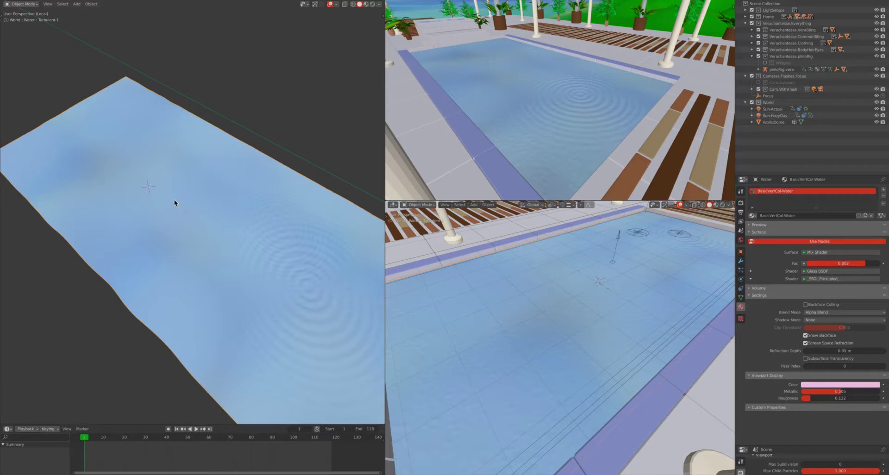
# Open the isolated water surface in Edit Mode for mesh editing.
pyautogui.press('Tab')
pyautogui.scroll(2, 175, 200)
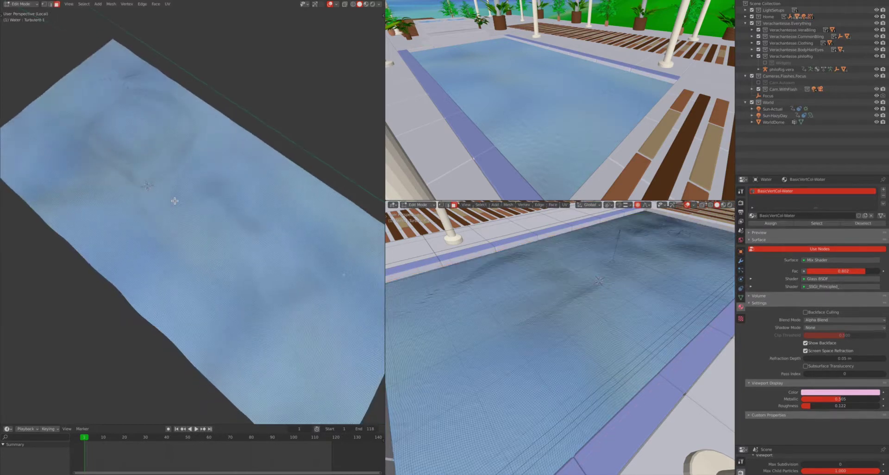
pyautogui.scroll(3, 175, 200)
pyautogui.moveTo(174, 200)
pyautogui.mouseDown(button='middle')
pyautogui.moveTo(135, 200)
pyautogui.moveTo(264, 201)
pyautogui.moveTo(175, 198)
pyautogui.mouseUp(button='middle')
pyautogui.scroll(-2, 175, 200)
pyautogui.scroll(2, 175, 201)
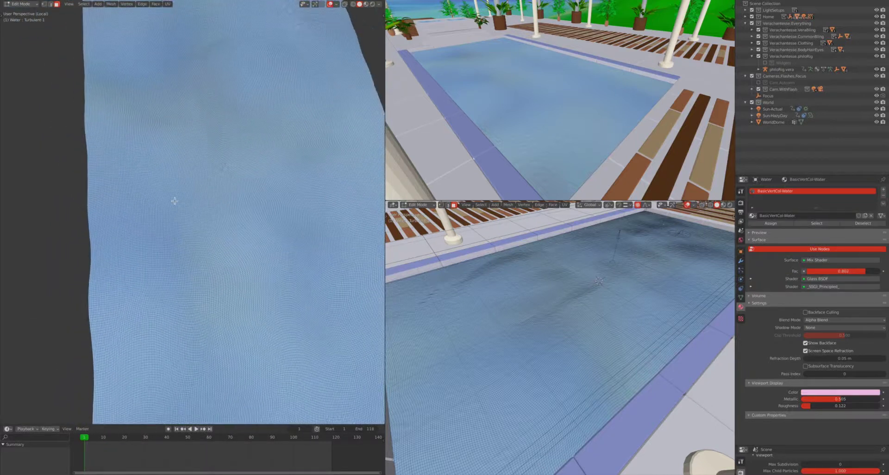
# Try rotating a face near the middle of the water mesh about global Z with a reduced proportional editing radius.
pyautogui.click(230, 186)
pyautogui.press('r')
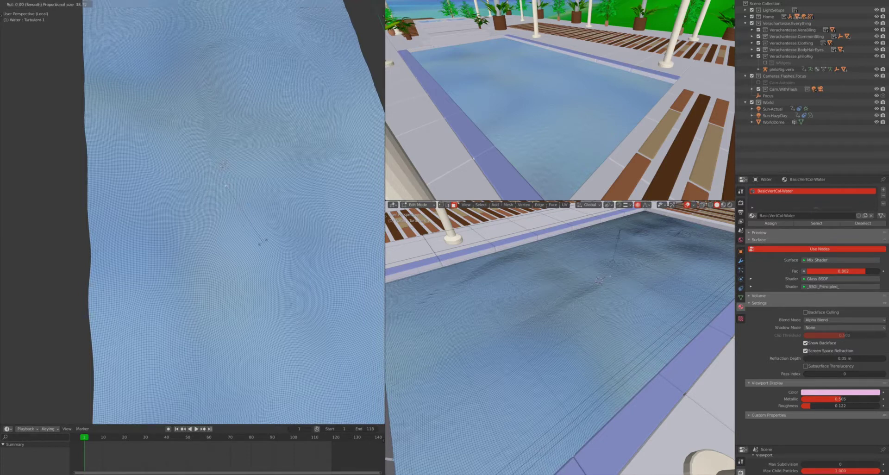
pyautogui.press('z')
pyautogui.scroll(20, 263, 240)
pyautogui.scroll(-20, 263, 242)
pyautogui.scroll(20, 263, 241)
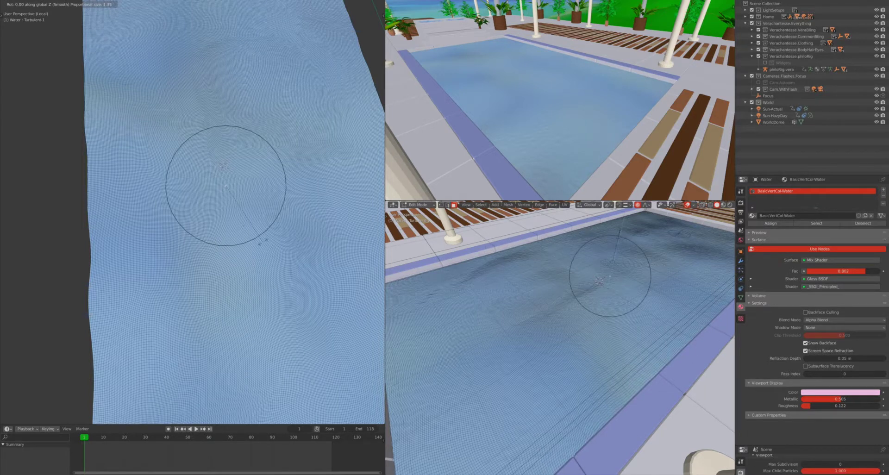
pyautogui.scroll(2, 261, 241)
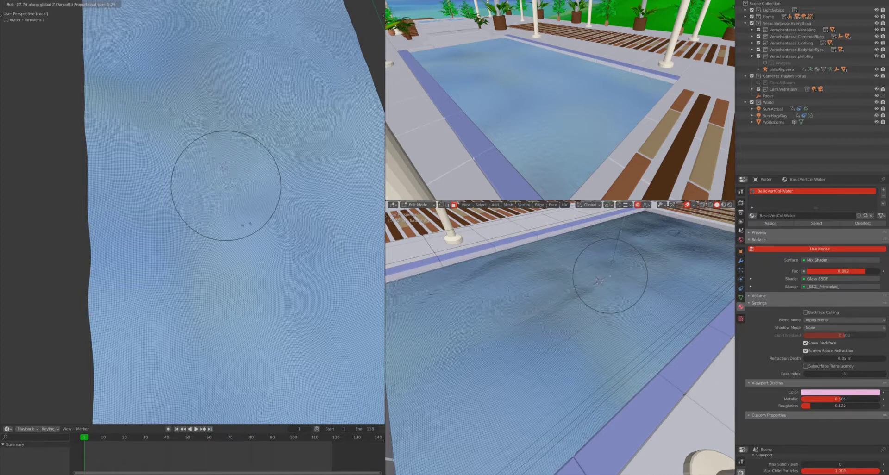
pyautogui.click(252, 282)
# Try rotating a second inner face and a face on the water mesh's long edge about global Z with proportional editing.
pyautogui.moveTo(252, 282); pyautogui.dragTo(257, 219, button='middle')
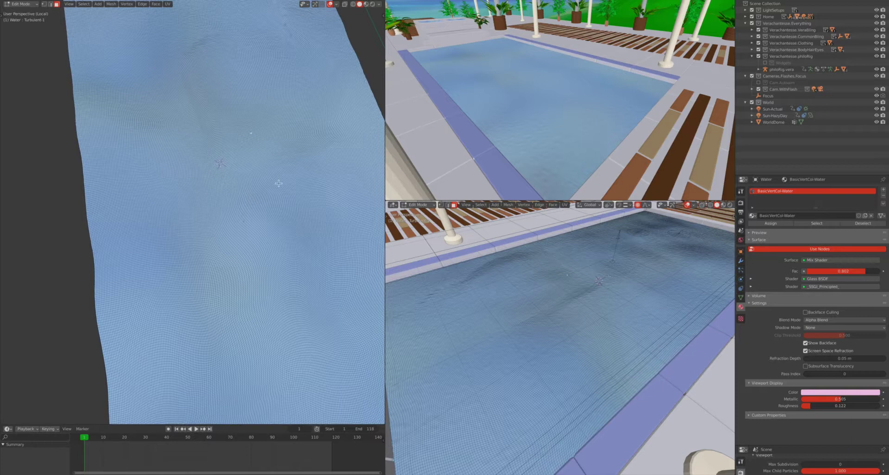
pyautogui.press('r')
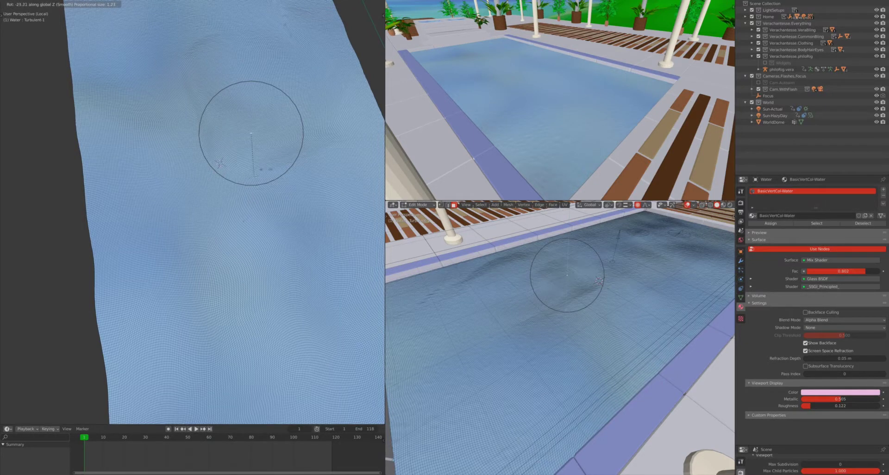
pyautogui.click(273, 165)
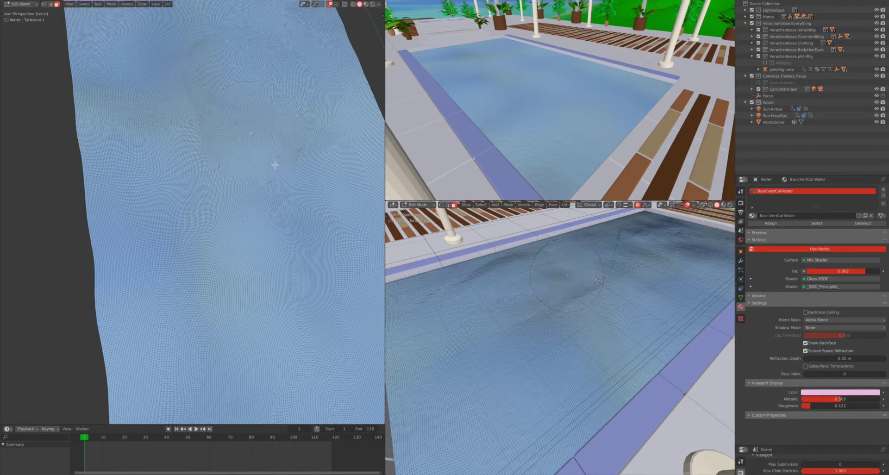
pyautogui.click(88, 176)
pyautogui.press('r')
pyautogui.press('z')
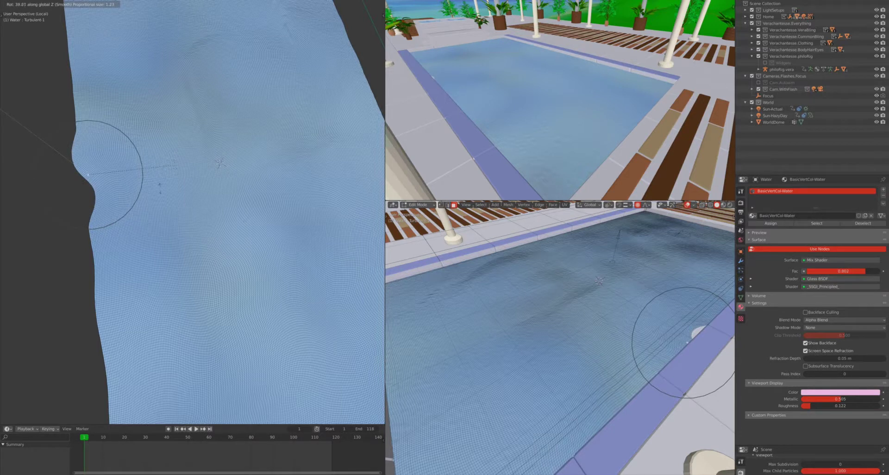
pyautogui.press('Escape')
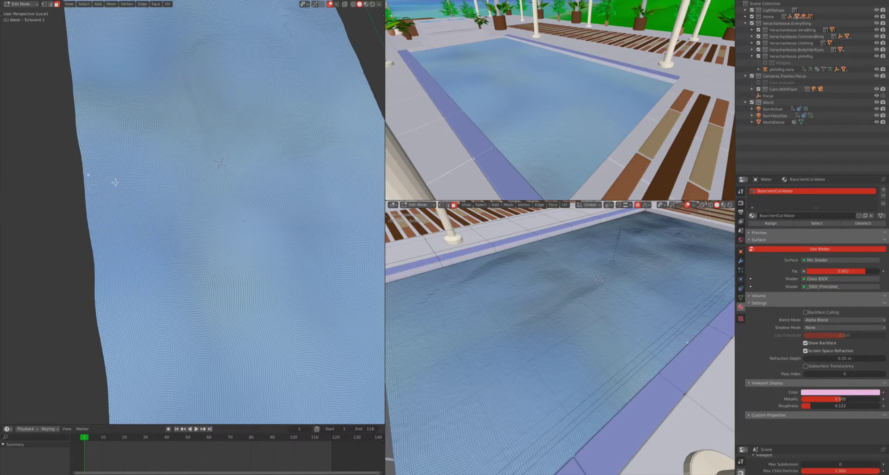
# Try moving a face on the water mesh's long edge along global Y with a larger proportional editing radius.
pyautogui.click(86, 198)
pyautogui.press('g')
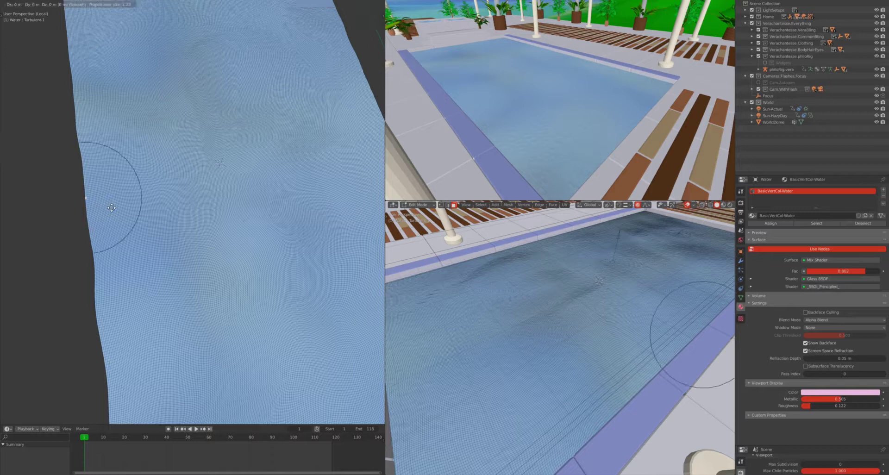
pyautogui.press('y')
pyautogui.scroll(-5, 111, 187)
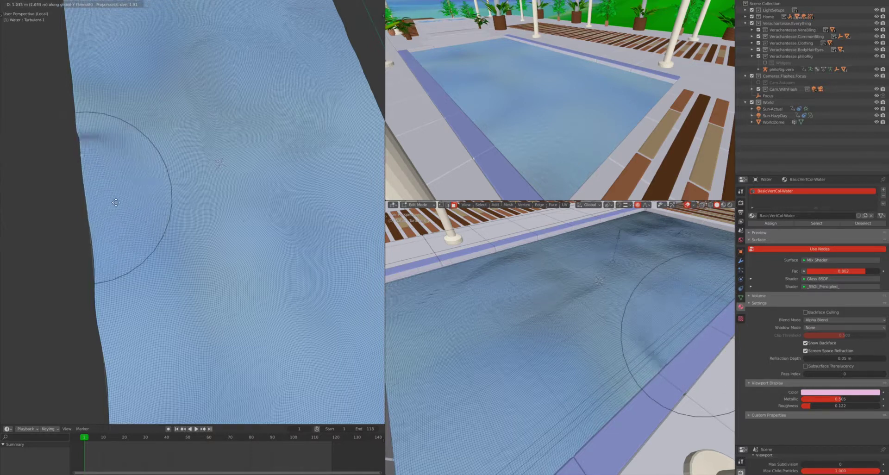
pyautogui.click(116, 193)
# Try moving a face on the water mesh's short edge along global X with proportional editing.
pyautogui.press('Home')
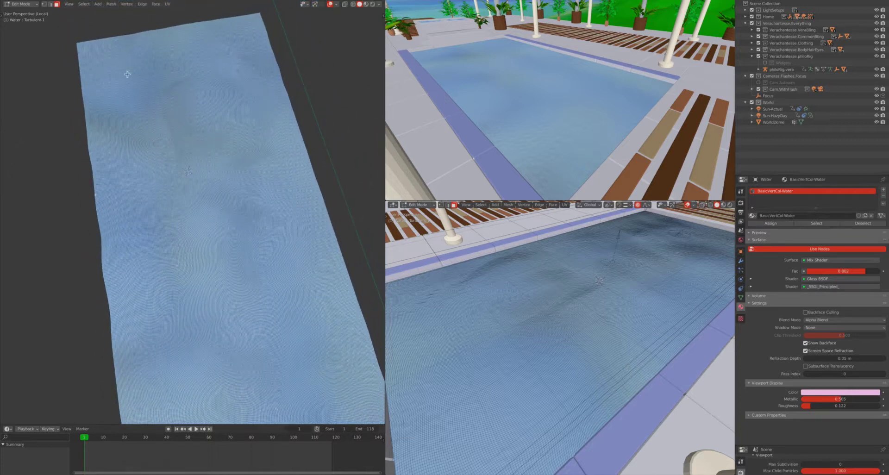
pyautogui.click(113, 38)
pyautogui.press('g')
pyautogui.press('x')
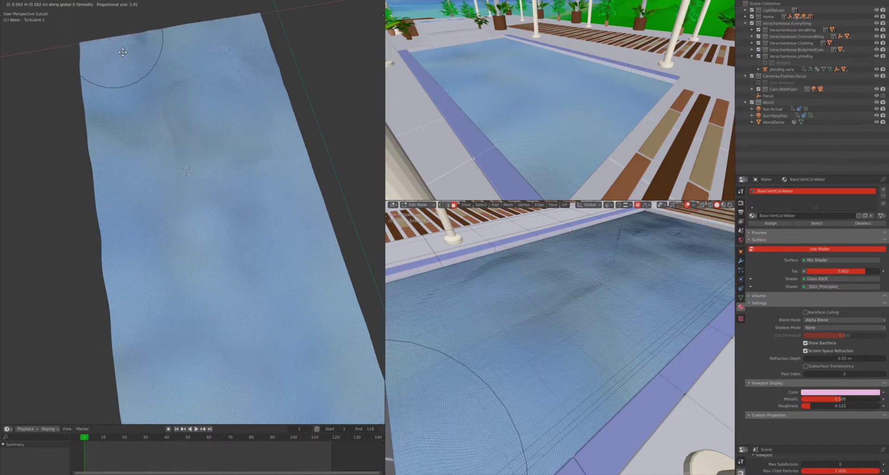
pyautogui.press('Escape')
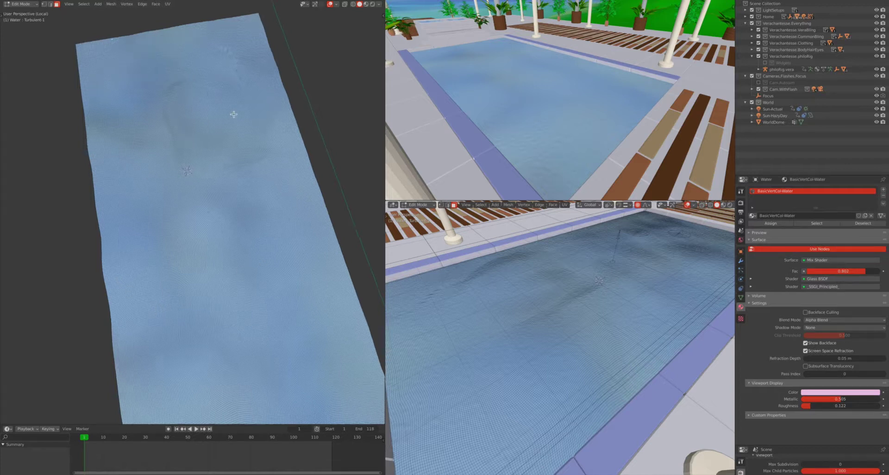
# Preview the isolated water mesh in rendered shading and then in material preview to examine its surface ripples.
pyautogui.moveTo(233, 115); pyautogui.dragTo(233, 102, button='middle')
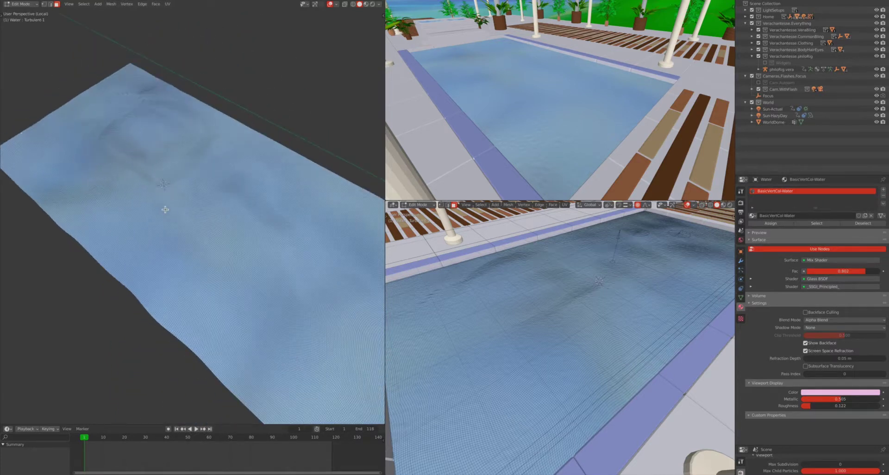
pyautogui.press('z')
pyautogui.press('r')
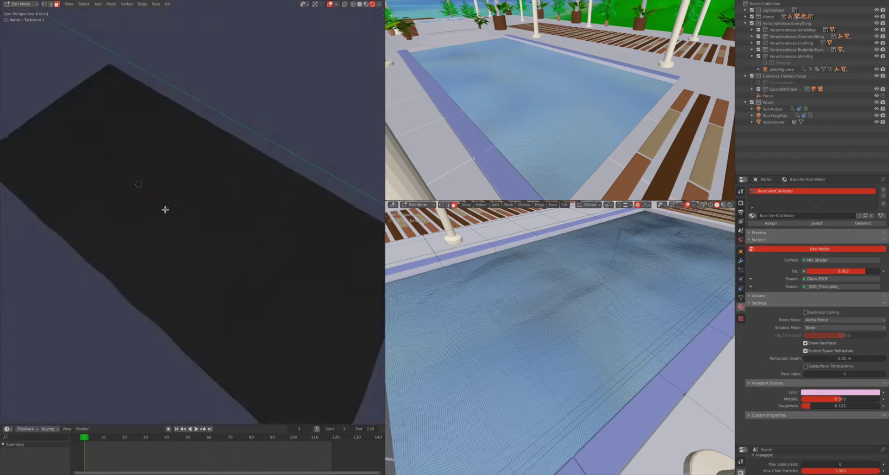
pyautogui.press('z')
pyautogui.press('m')
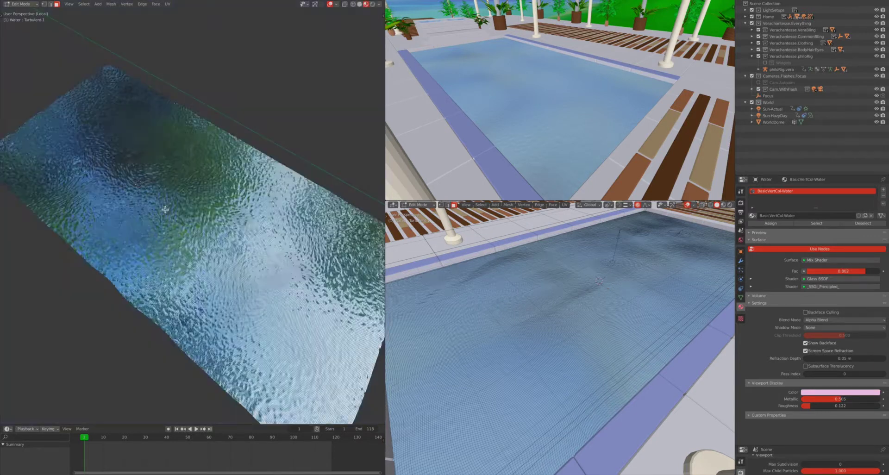
pyautogui.moveTo(165, 210); pyautogui.dragTo(165, 209, button='middle')
pyautogui.moveTo(167, 244); pyautogui.dragTo(168, 244, button='middle')
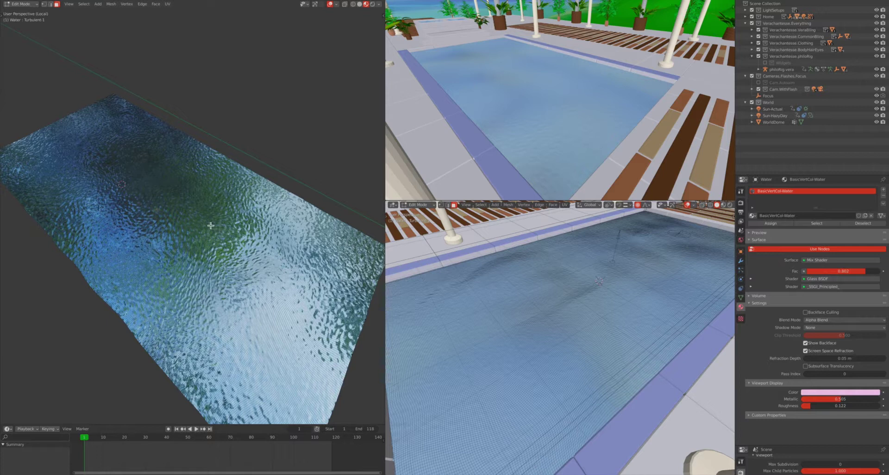
pyautogui.moveTo(183, 236); pyautogui.dragTo(183, 237, button='middle')
# Return the isolated water mesh view to solid shading and select all of its faces.
pyautogui.press('z')
pyautogui.click(180, 228)
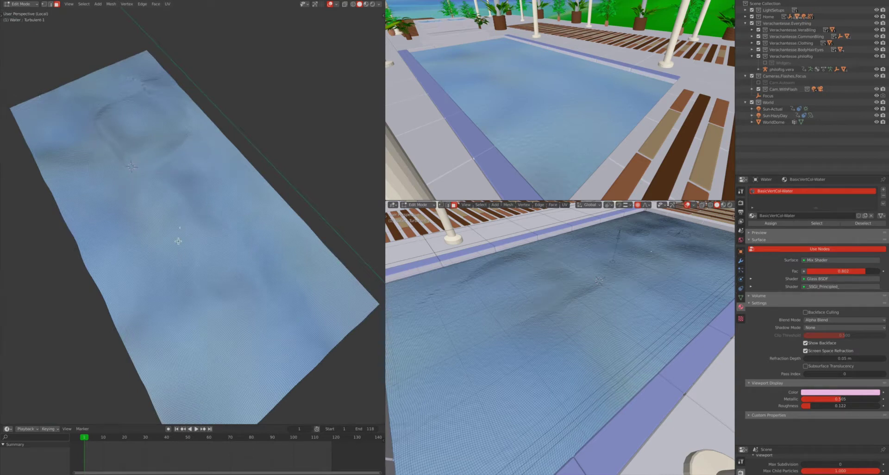
pyautogui.press('a')
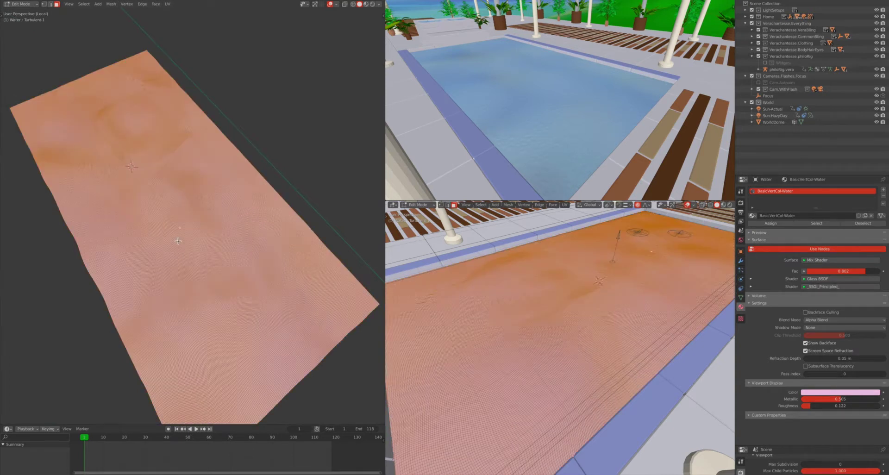
# Randomly deselect about 95 percent of the water mesh's faces using Select Random with the Deselect action.
pyautogui.click(84, 4)
pyautogui.moveTo(89, 97)
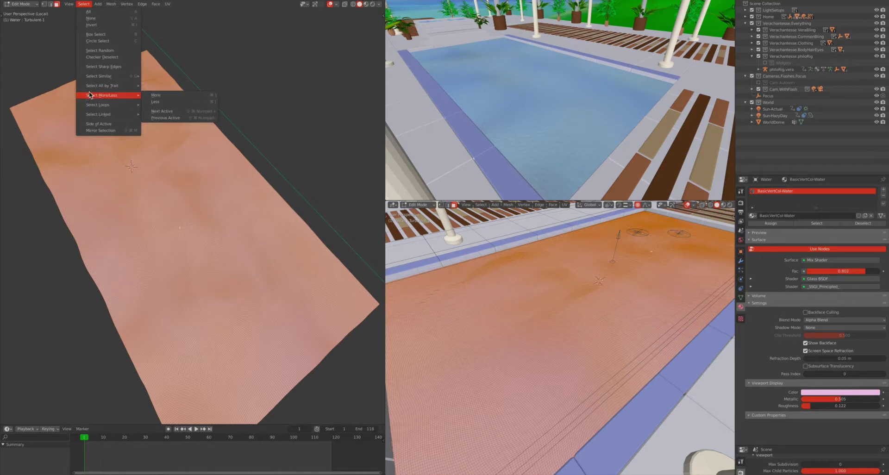
pyautogui.click(99, 50)
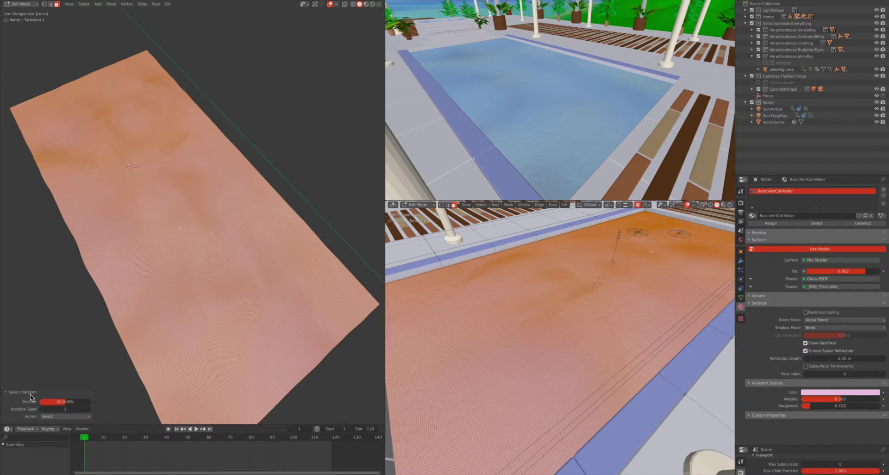
pyautogui.click(48, 417)
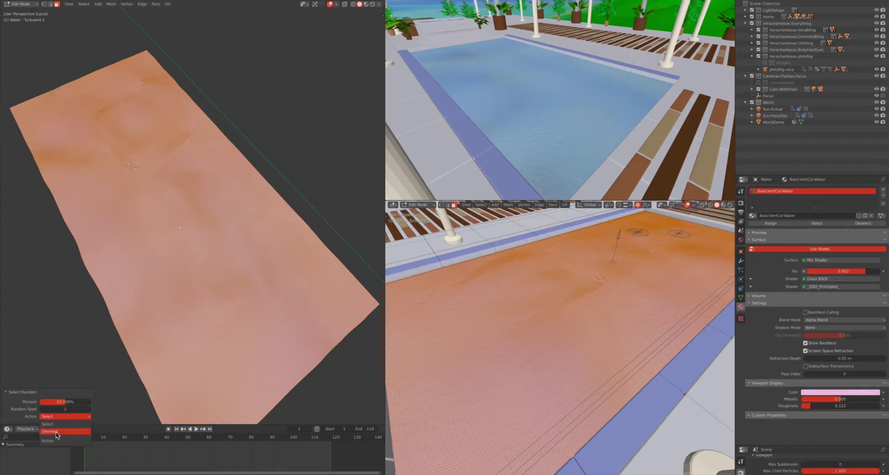
pyautogui.click(57, 432)
pyautogui.moveTo(65, 402); pyautogui.dragTo(86, 402)
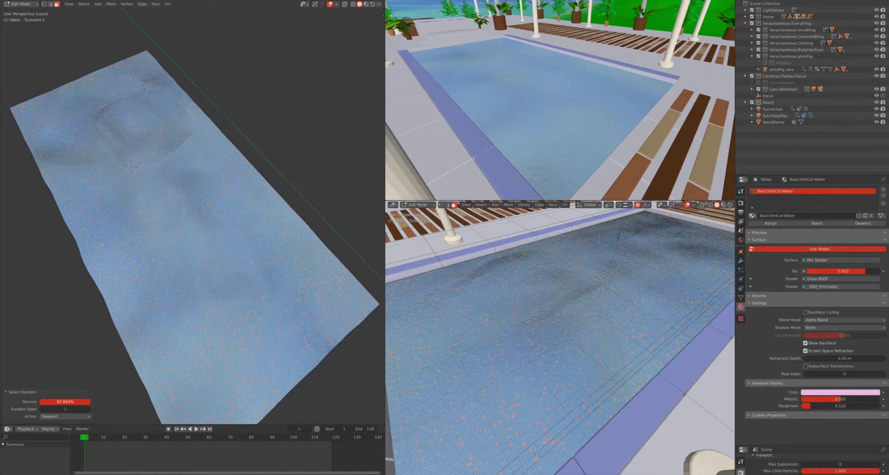
pyautogui.moveTo(88, 402); pyautogui.dragTo(87, 402)
# Set the proportional editing falloff to Random and try moving the scattered faces along global Z, reducing the proportional size to 0.72.
pyautogui.moveTo(216, 238); pyautogui.dragTo(149, 231, button='middle')
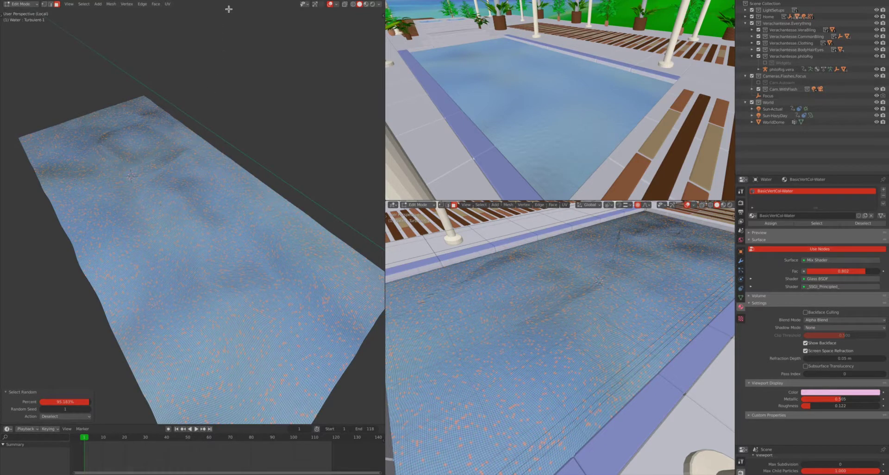
pyautogui.hotkey('shift', 'o')
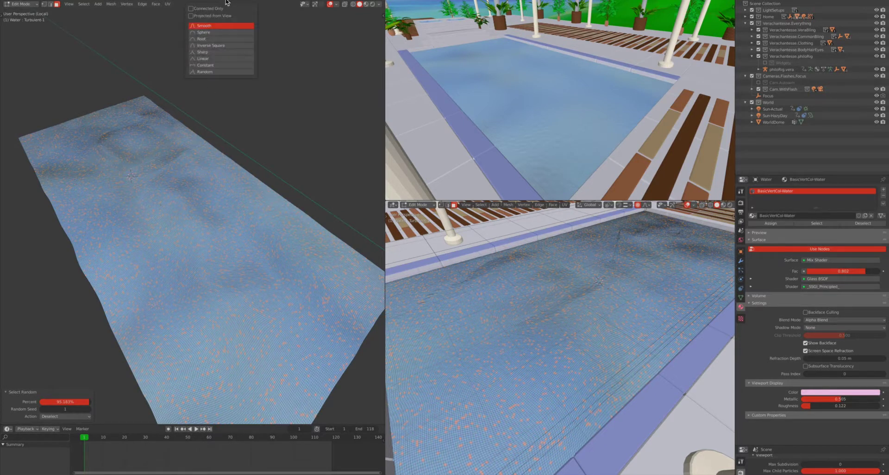
pyautogui.click(213, 73)
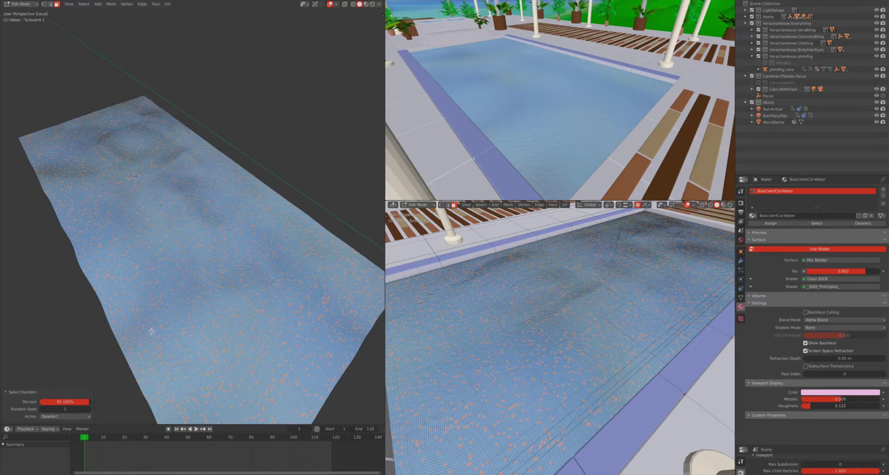
pyautogui.press('g')
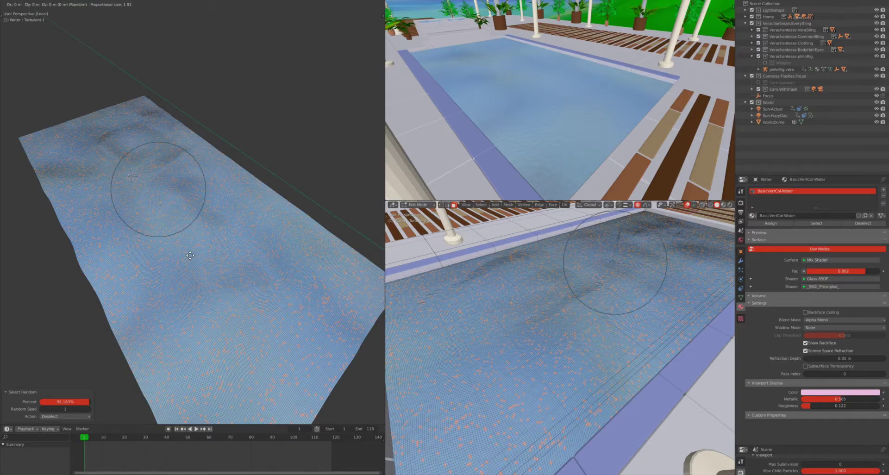
pyautogui.press('z')
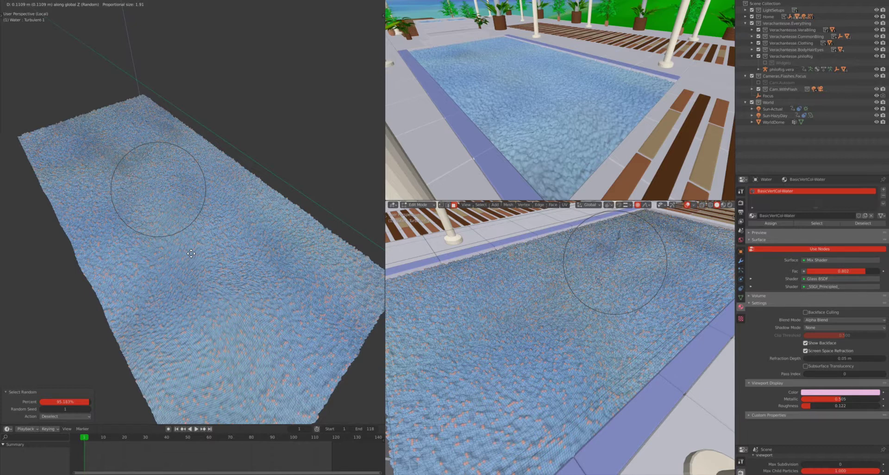
pyautogui.scroll(10, 191, 253)
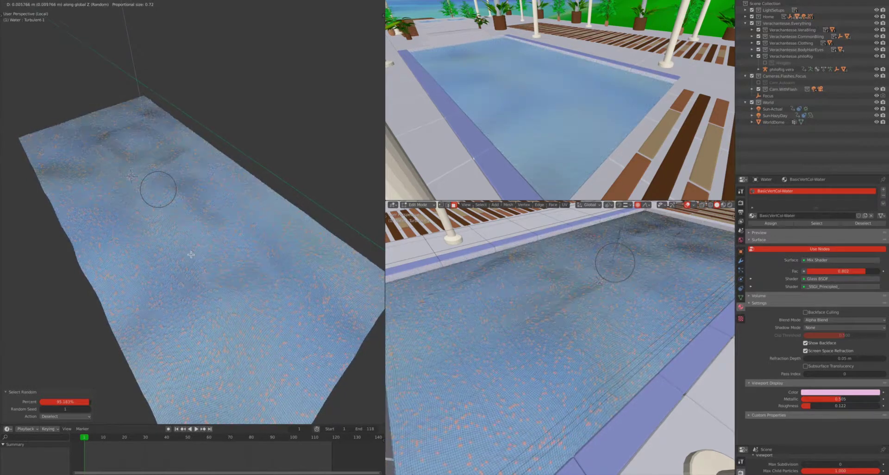
pyautogui.click(195, 256)
# Try another small move of the scattered faces along global Z with Random falloff, and set the falloff back to Smooth.
pyautogui.press('g')
pyautogui.press('z')
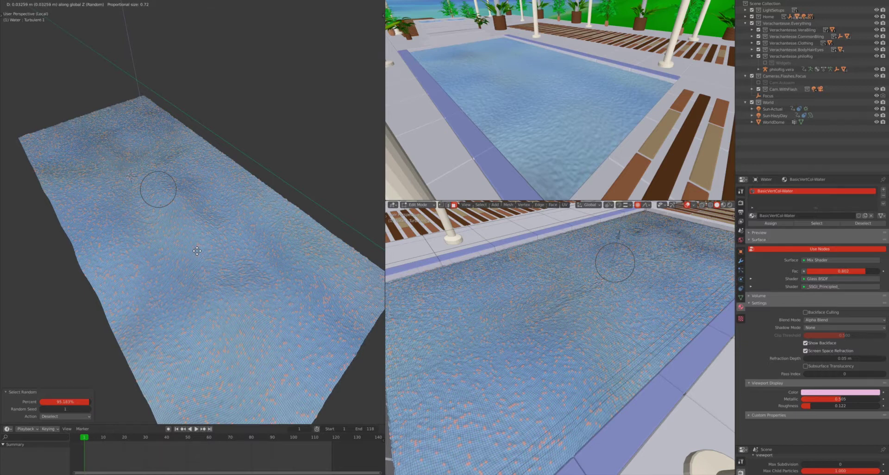
pyautogui.click(197, 251)
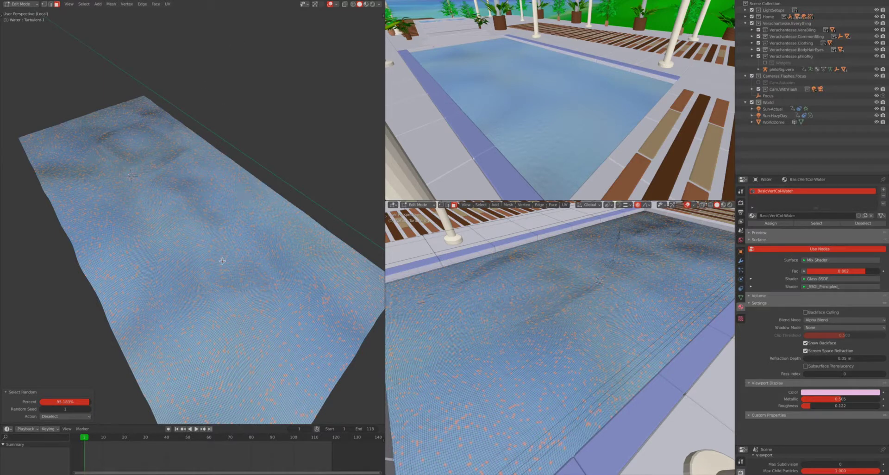
pyautogui.hotkey('shift', 'o')
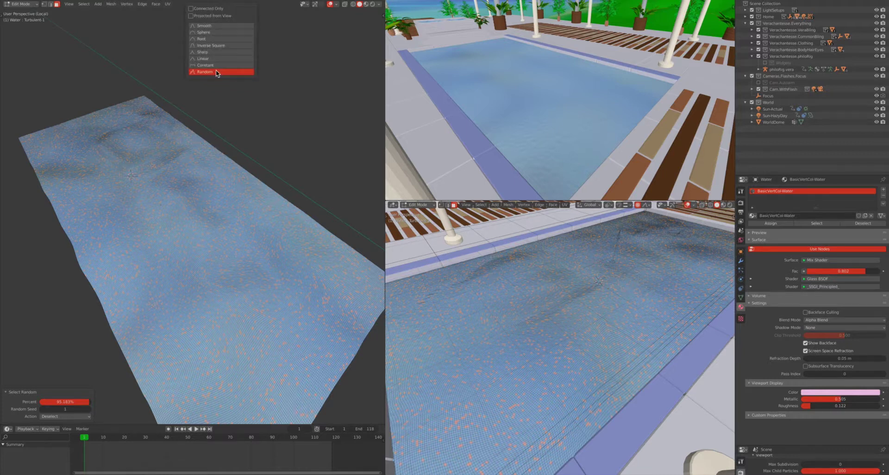
pyautogui.click(216, 26)
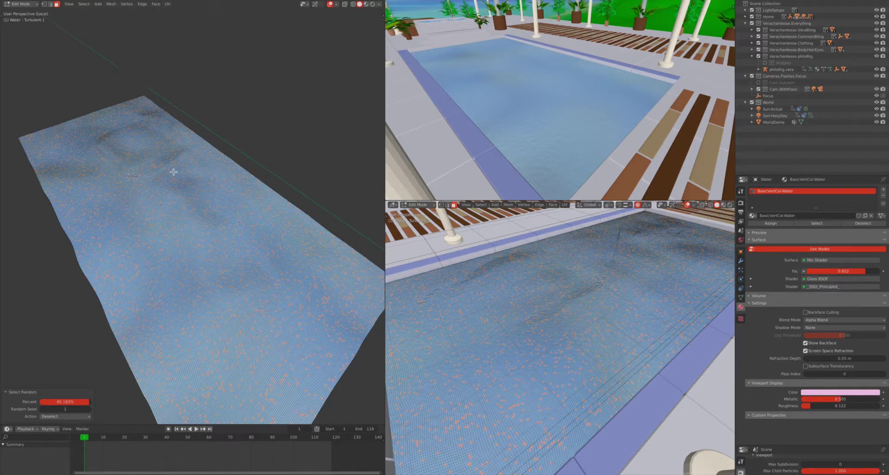
# Set the proportional editing falloff to Random and move the scattered faces about 0.074 m along global Z.
pyautogui.moveTo(198, 234); pyautogui.dragTo(198, 234, button='middle')
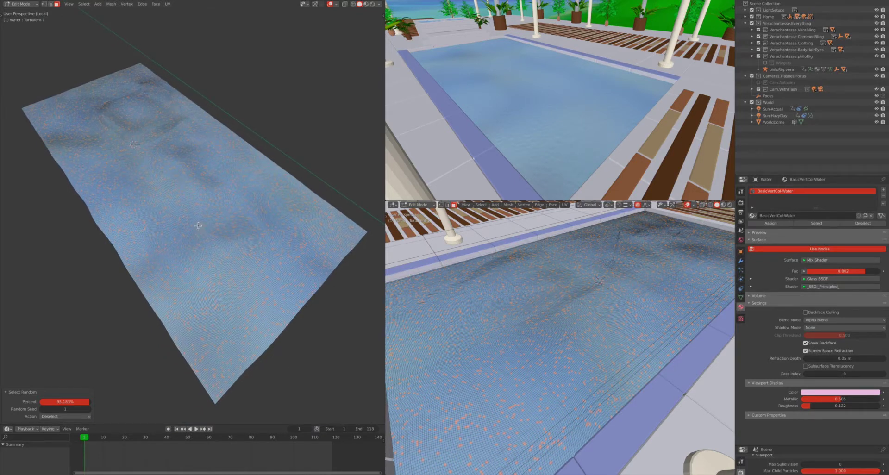
pyautogui.hotkey('shift', 'o')
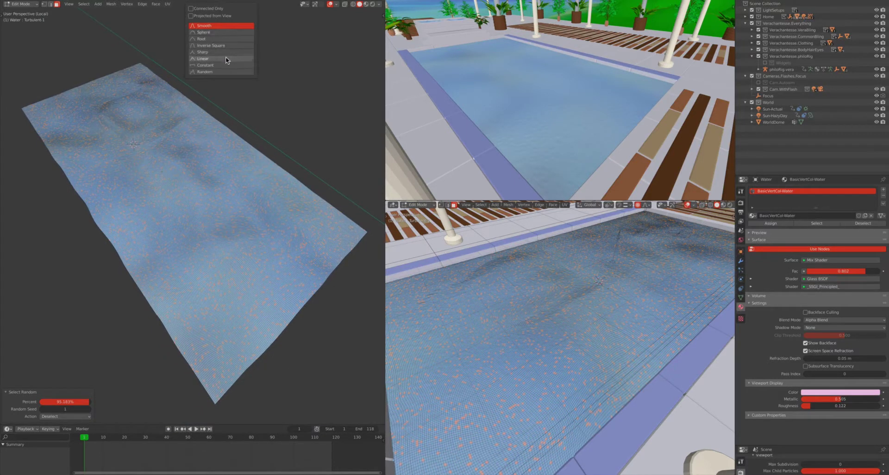
pyautogui.click(224, 74)
pyautogui.press('g')
pyautogui.press('z')
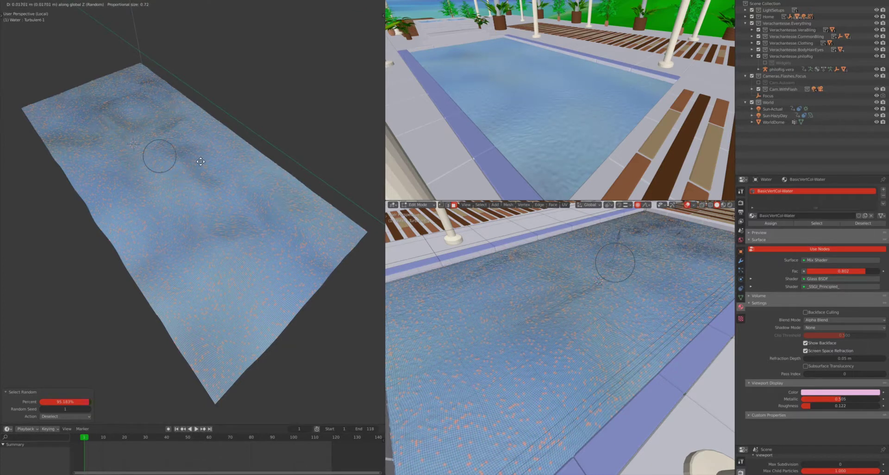
pyautogui.click(200, 160)
# Show the roughened water mesh in material preview and examine its surface up close and as a whole.
pyautogui.moveTo(200, 160); pyautogui.dragTo(200, 161, button='middle')
pyautogui.press('z')
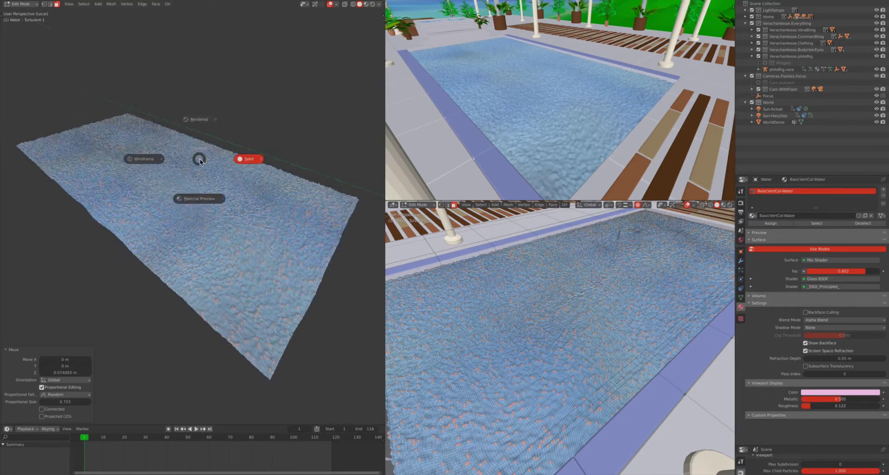
pyautogui.click(208, 200)
pyautogui.scroll(4, 207, 200)
pyautogui.scroll(-2, 208, 204)
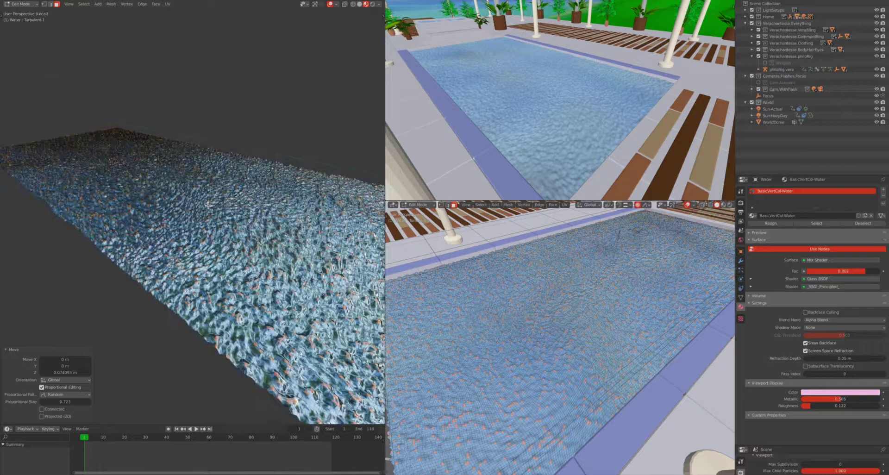
pyautogui.moveTo(208, 204); pyautogui.dragTo(208, 205, button='middle')
pyautogui.scroll(-3, 208, 204)
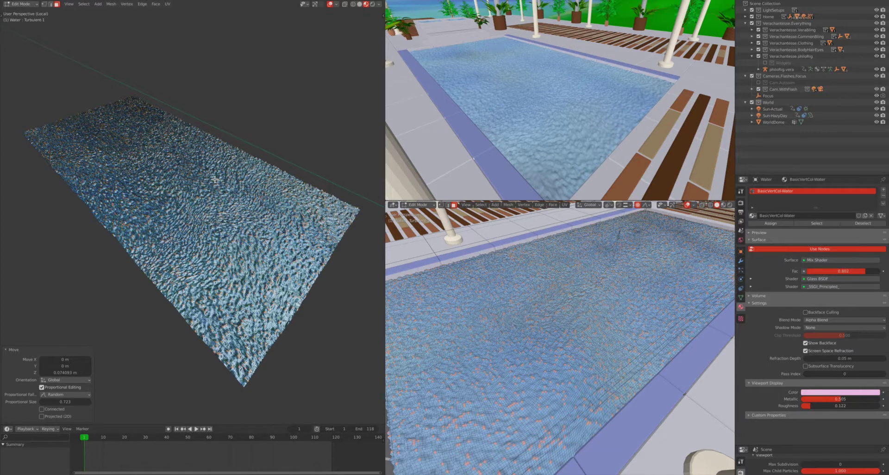
# Undo the random face move and return to Object Mode to examine the water's ripples up close.
pyautogui.hotkey('ctrl', 'z')
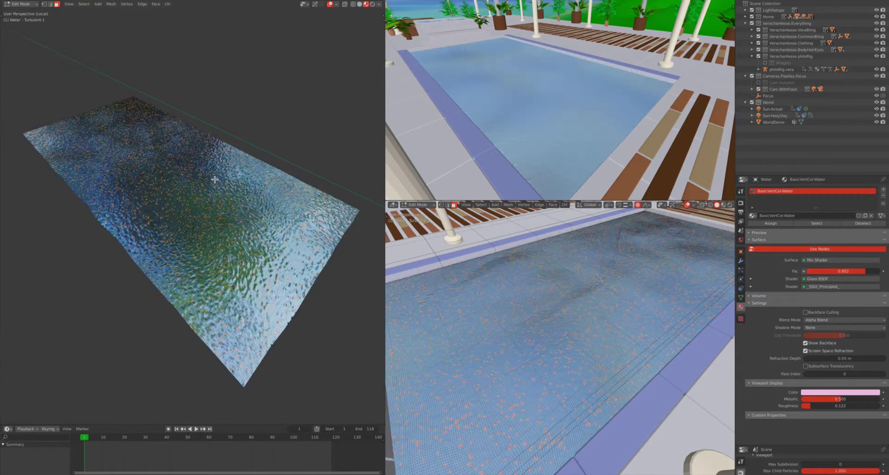
pyautogui.press('Tab')
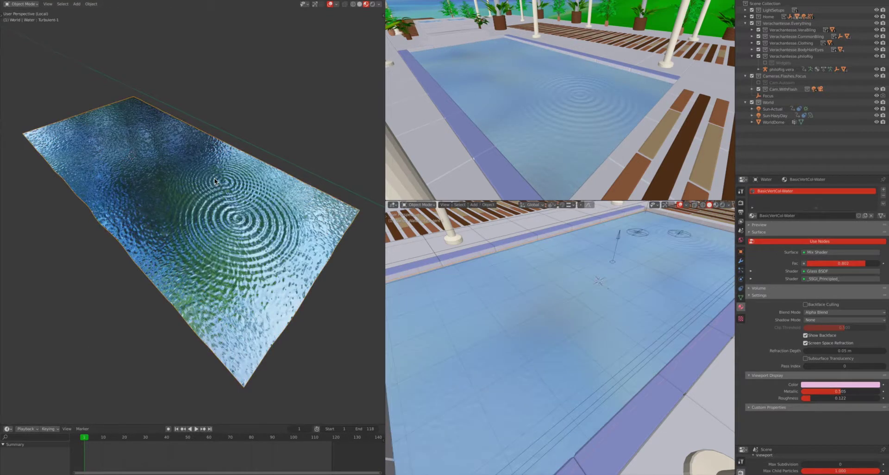
pyautogui.moveTo(145, 179); pyautogui.dragTo(141, 234, button='middle')
pyautogui.scroll(8, 131, 179)
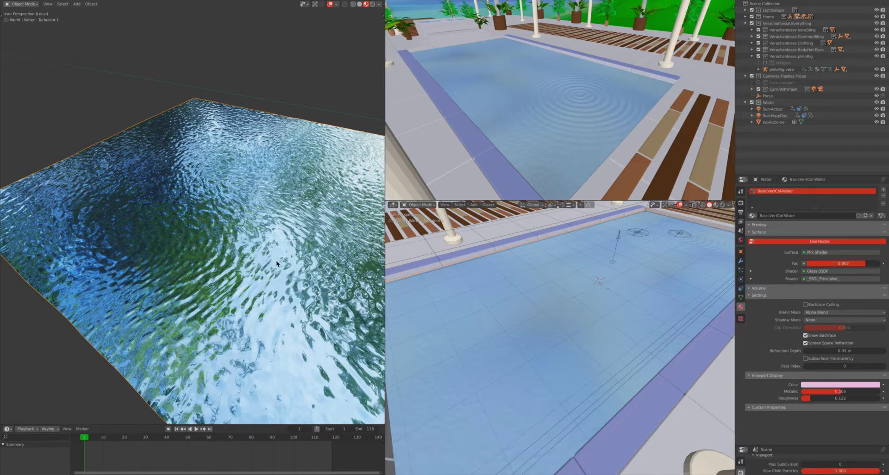
# Compare the water surface in Edit Mode with its rippled appearance in Object Mode.
pyautogui.press('Tab')
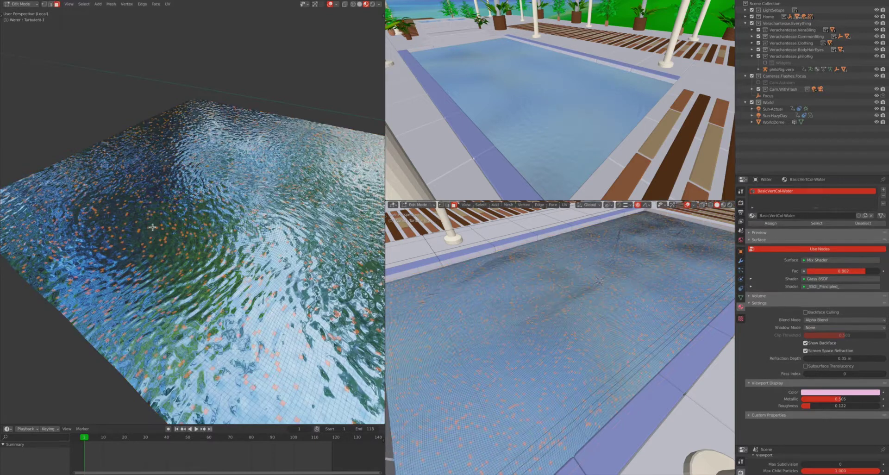
pyautogui.moveTo(153, 234); pyautogui.dragTo(154, 341, button='middle')
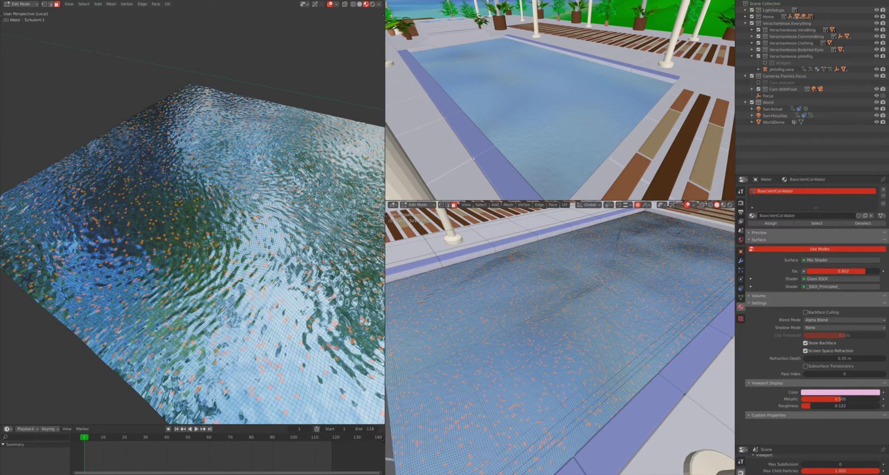
pyautogui.press('Tab')
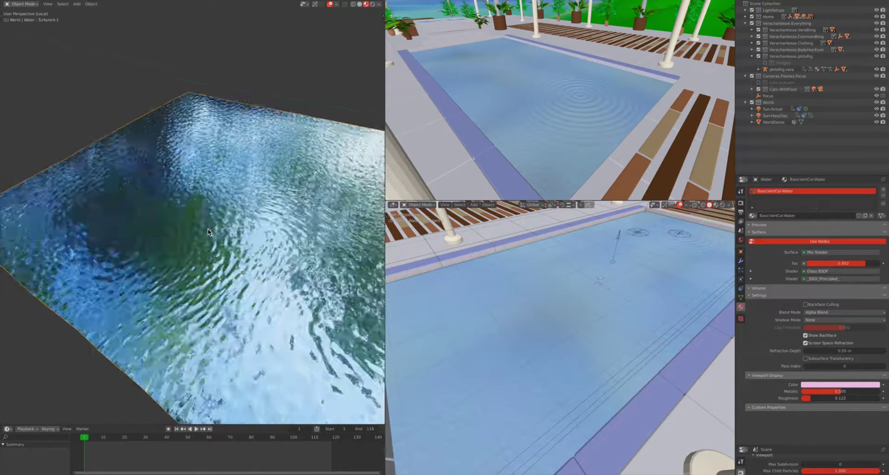
pyautogui.moveTo(208, 229); pyautogui.dragTo(207, 229, button='middle')
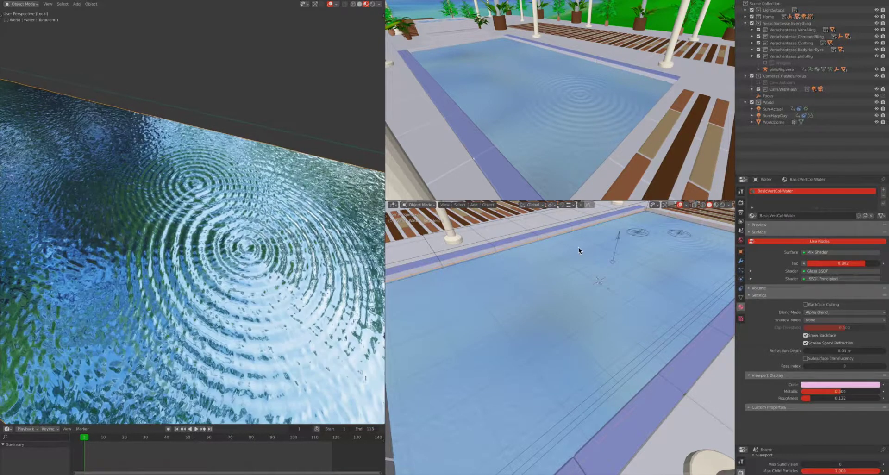
# Select both pool ripple controllers and try moving them together to shift the ripples across the water.
pyautogui.click(637, 236)
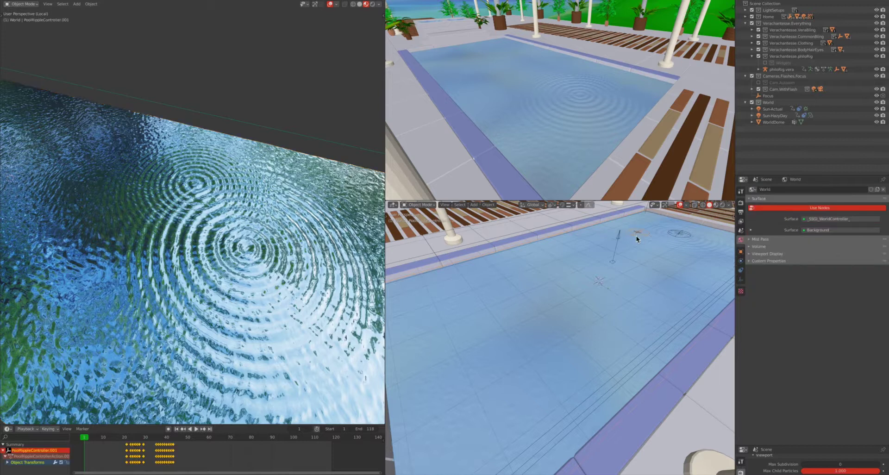
pyautogui.keyDown('shift'); pyautogui.click(671, 234); pyautogui.keyUp('shift')
pyautogui.press('g')
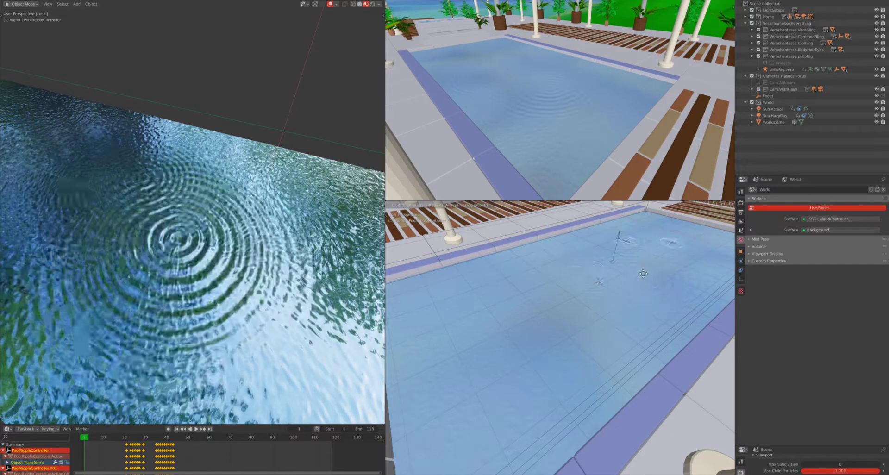
pyautogui.click(662, 271)
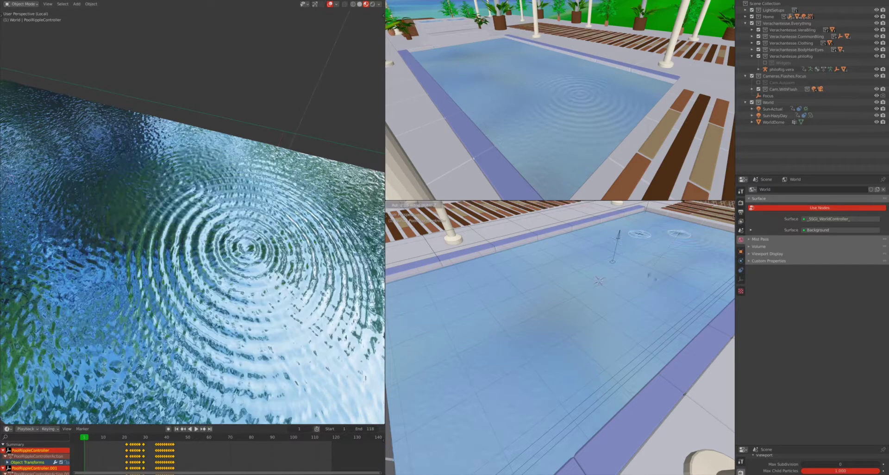
# Change the transform pivot point and try rotating both ripple controllers around their shared centre.
pyautogui.press('.')
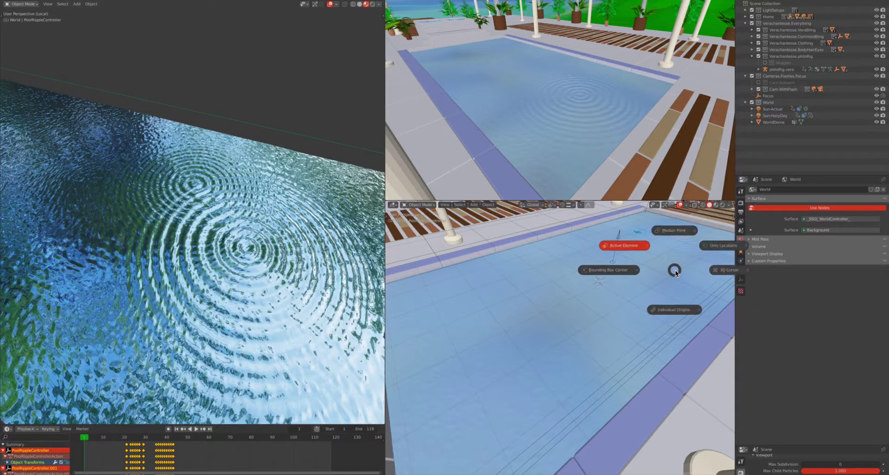
pyautogui.click(599, 306)
pyautogui.press('r')
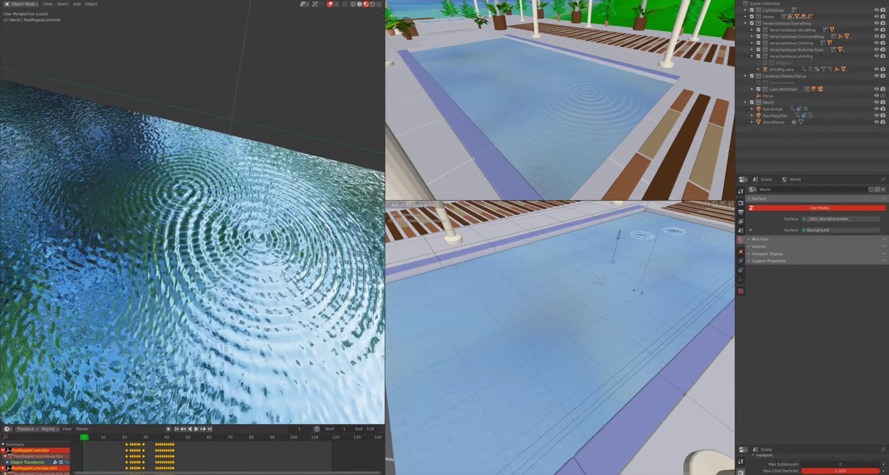
pyautogui.click(639, 291)
# Try moving both pool ripple controllers vertically to see how their height affects the ripples.
pyautogui.press('g')
pyautogui.press('z')
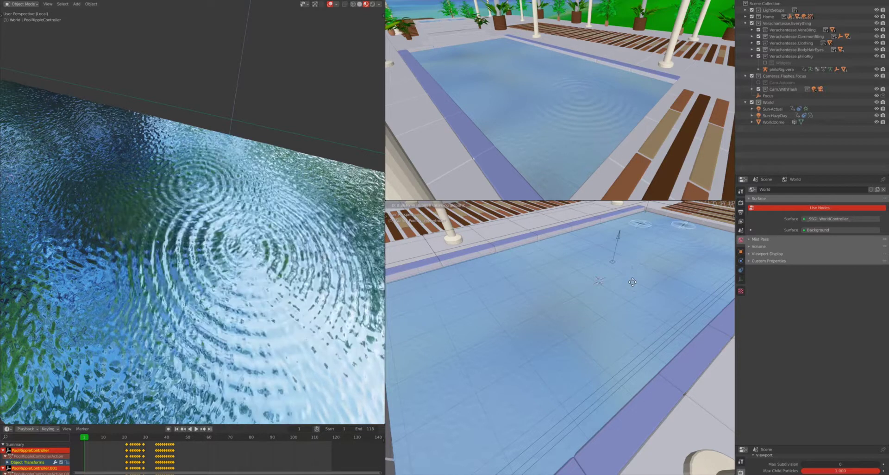
pyautogui.click(631, 281)
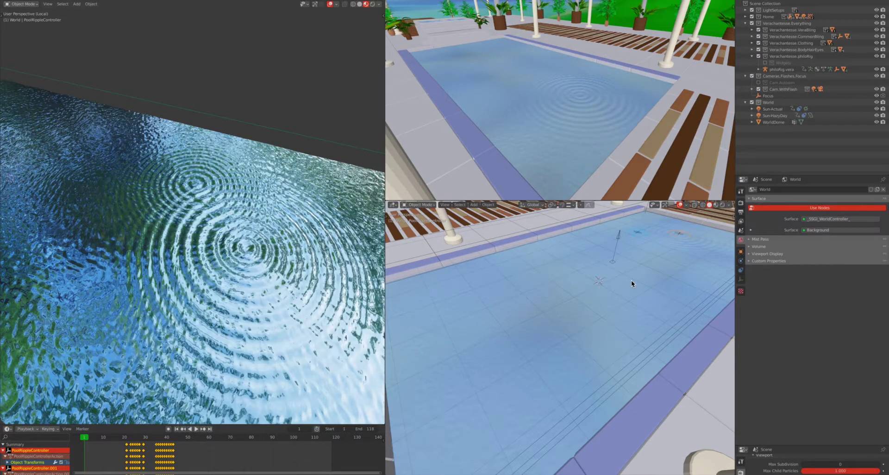
# Switch the isolated water view to Solid shading and frame the whole water surface.
pyautogui.press('z')
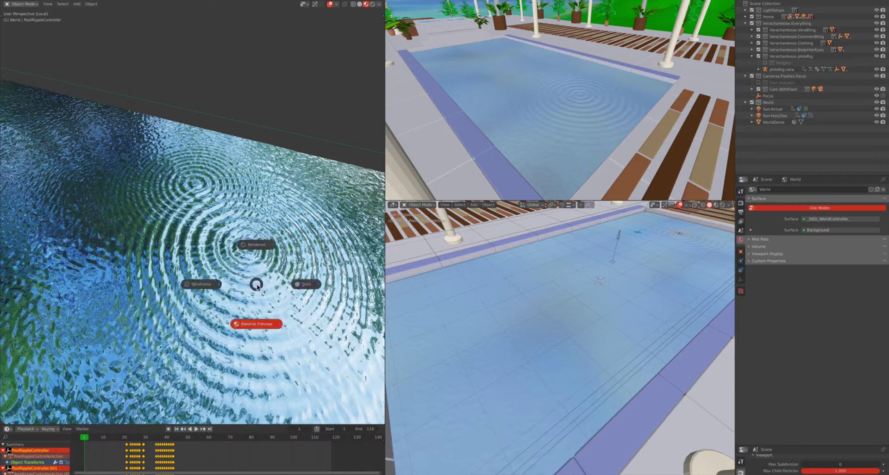
pyautogui.click(257, 284)
pyautogui.moveTo(257, 285); pyautogui.dragTo(257, 284, button='middle')
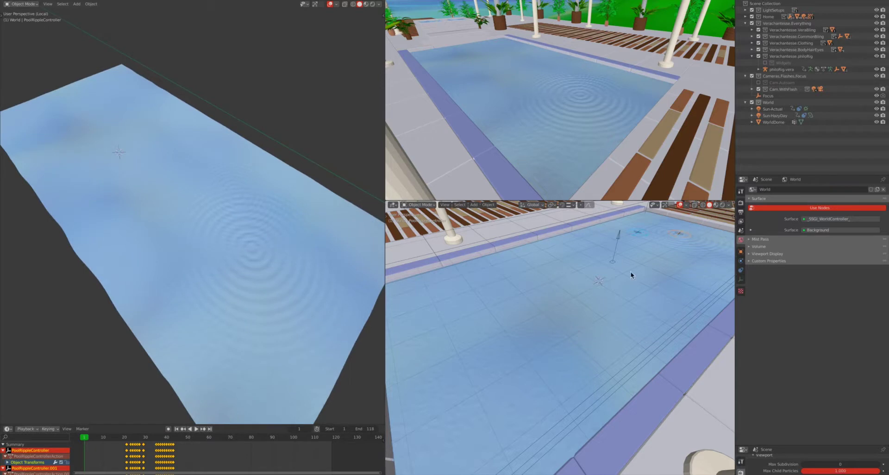
# Select the Water mesh and examine the settings of its Ripples-1 and Ripples-2 modifiers.
pyautogui.click(585, 304)
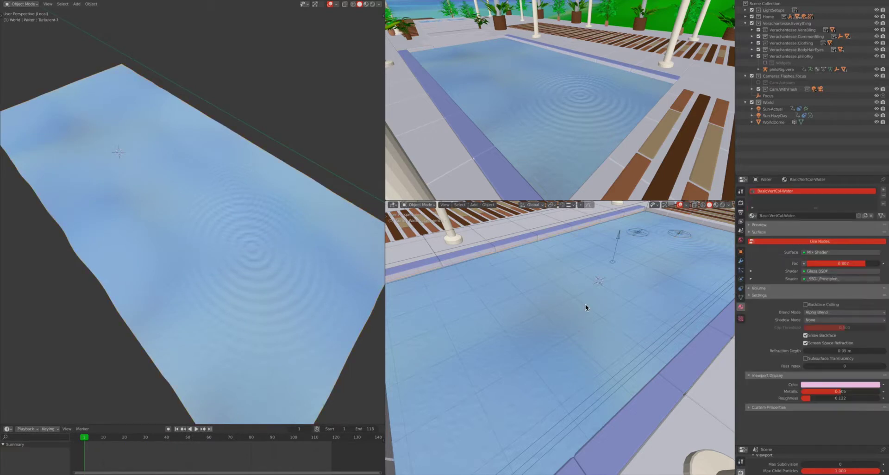
pyautogui.click(741, 261)
pyautogui.click(750, 200)
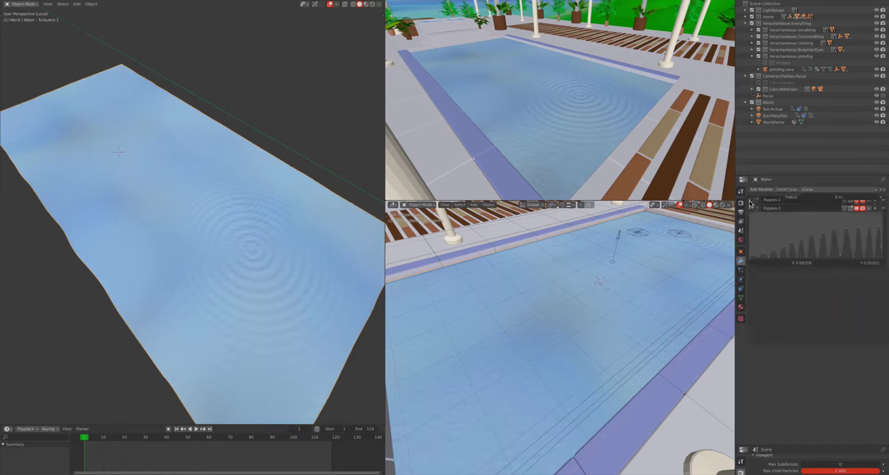
pyautogui.click(750, 200)
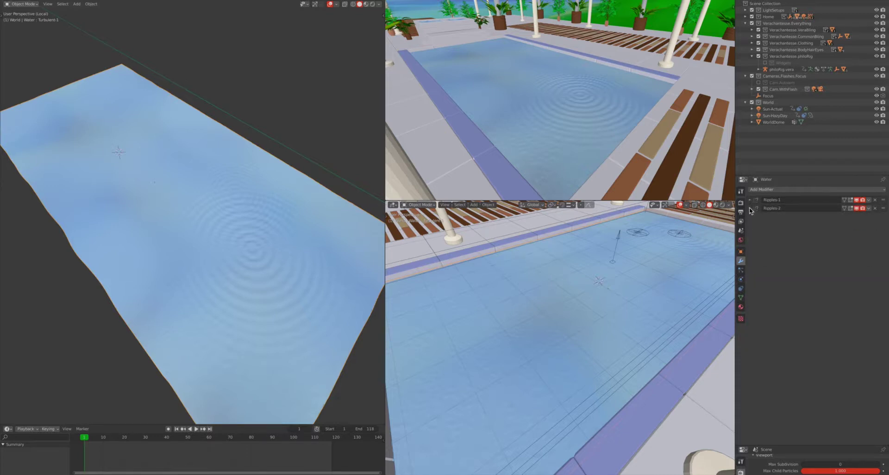
pyautogui.click(750, 208)
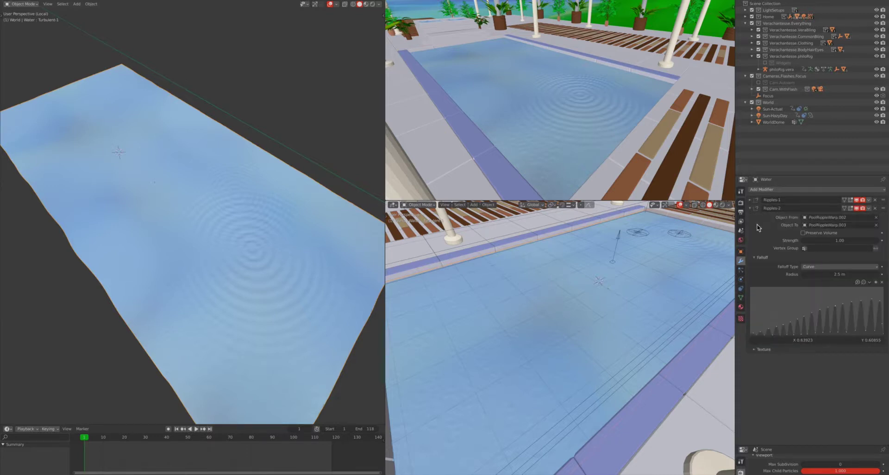
pyautogui.click(756, 209)
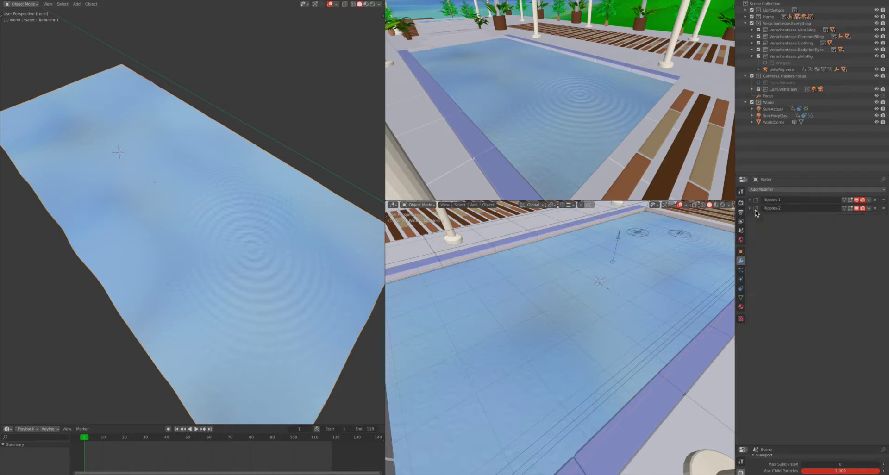
pyautogui.click(755, 210)
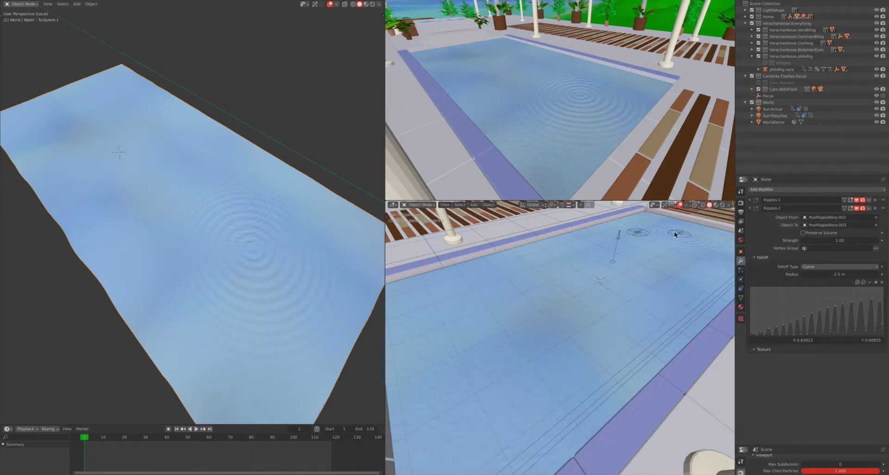
# Select the PoolRippleWarp.002 empty at the ripple centre and try moving it vertically along Z.
pyautogui.scroll(6, 674, 232)
pyautogui.scroll(3, 675, 232)
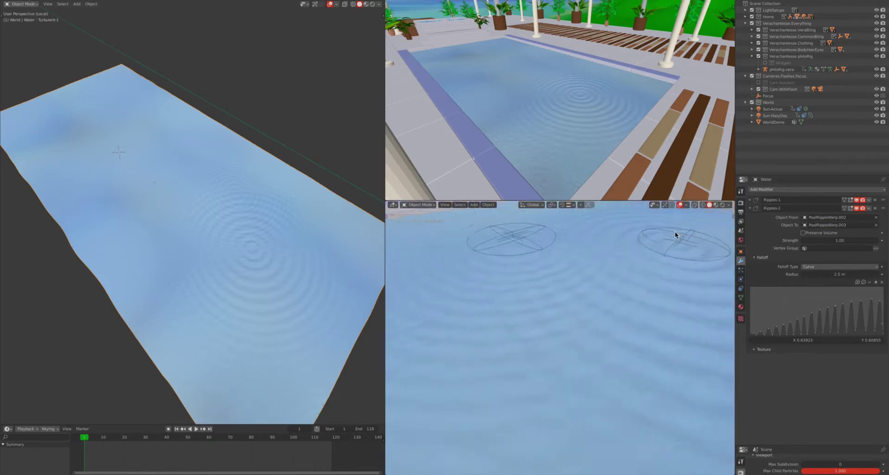
pyautogui.click(502, 235)
pyautogui.press('g')
pyautogui.press('z')
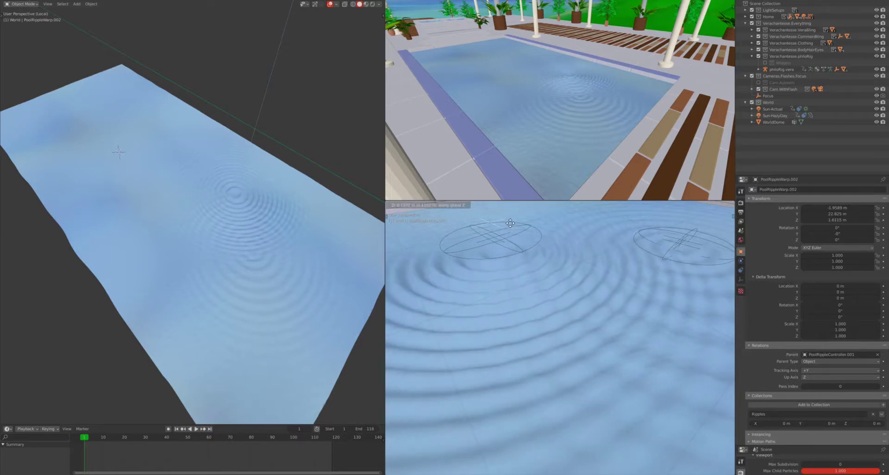
pyautogui.click(508, 230)
# Try moving the PoolRippleWarp.003 empty vertically along Z to change the ripple height.
pyautogui.hotkey('shift', 'd')
pyautogui.press('z')
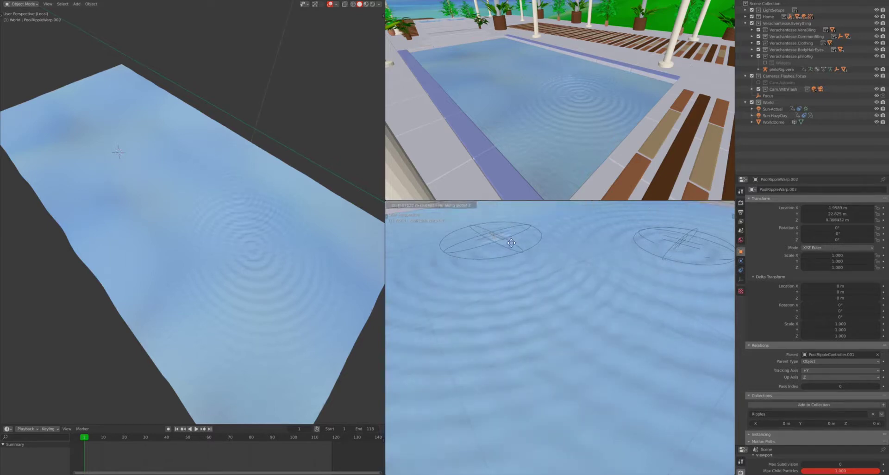
pyautogui.click(512, 234)
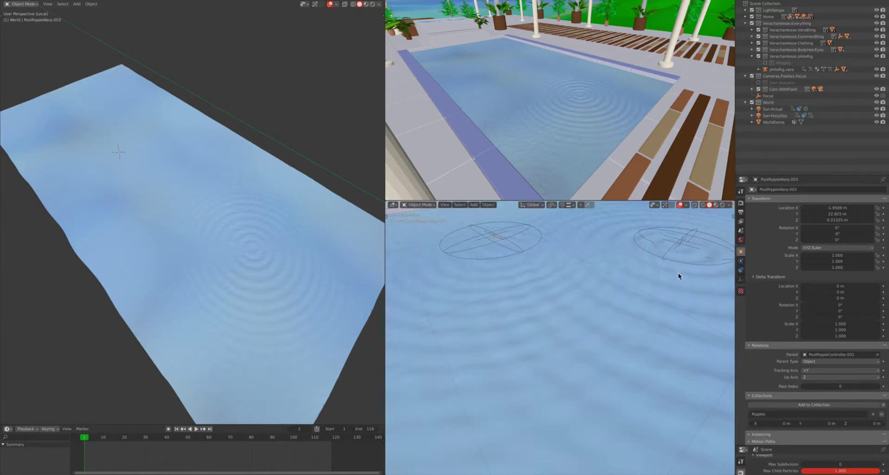
# Examine the Water mesh's Ripples-2 falloff curve and try moving the PoolRippleWarp.002 empty freely to compare the ripples.
pyautogui.click(637, 305)
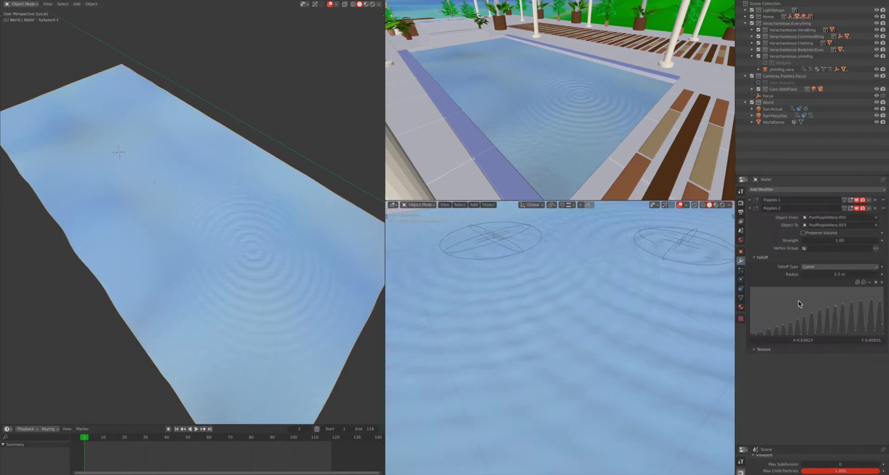
pyautogui.click(818, 271)
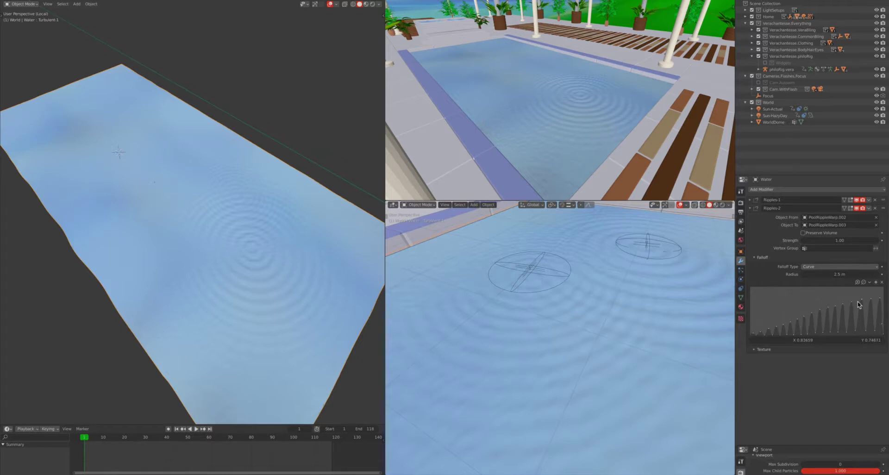
pyautogui.click(538, 269)
pyautogui.press('g')
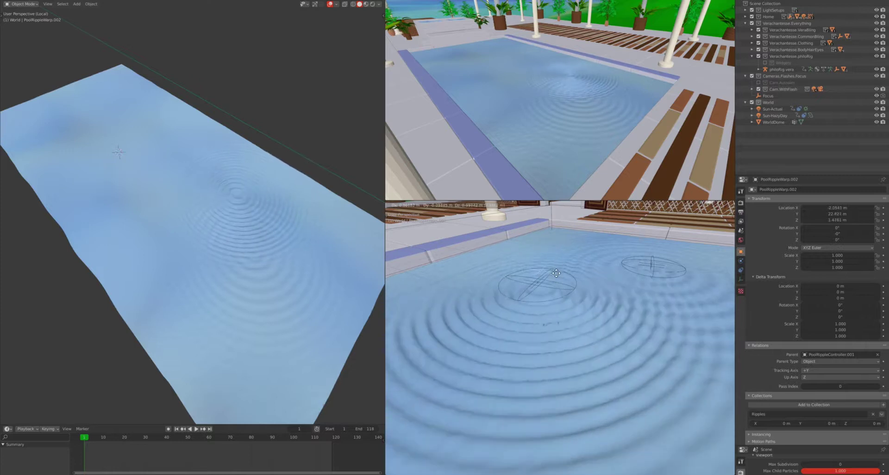
pyautogui.rightClick(555, 271)
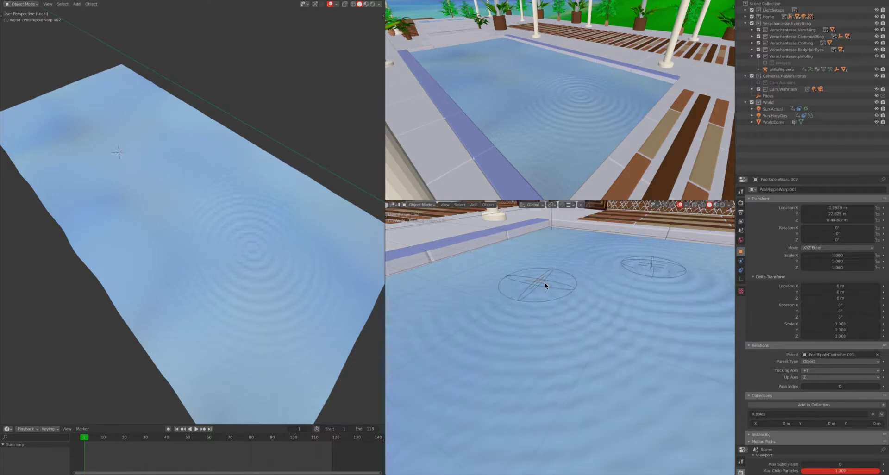
# Select PoolRippleController.001 and try scaling it along Z to change the ripple strength.
pyautogui.click(548, 273)
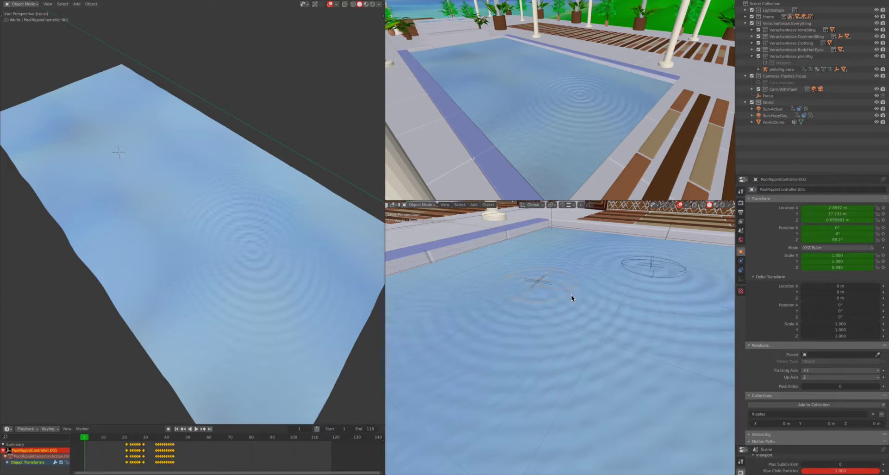
pyautogui.press('s')
pyautogui.press('z')
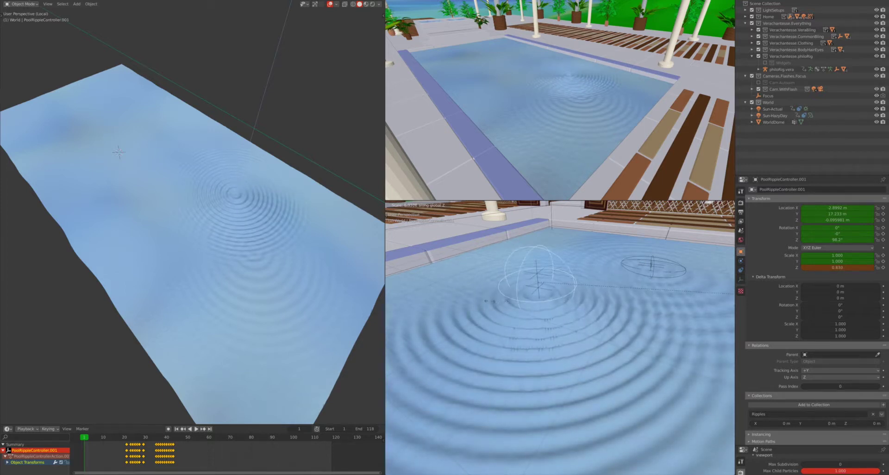
pyautogui.click(591, 293)
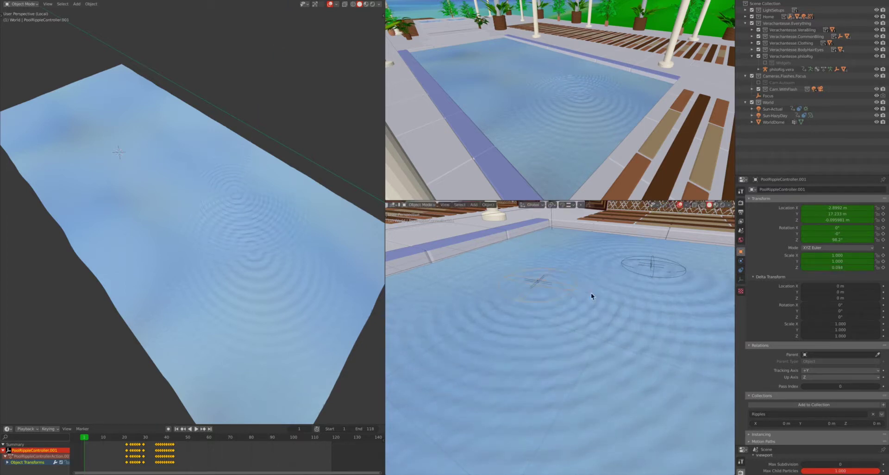
# Try moving PoolRippleController.001 across the water in the horizontal plane and vertically along Z.
pyautogui.press('g')
pyautogui.hotkey('shift', 'z')
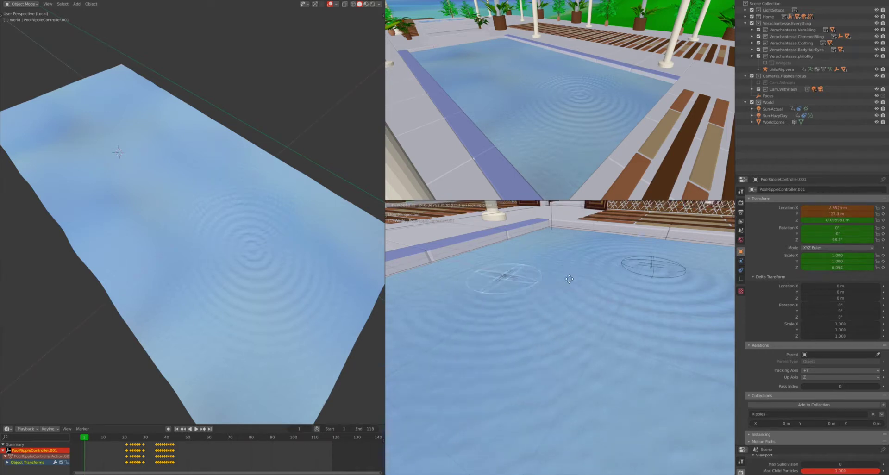
pyautogui.click(592, 289)
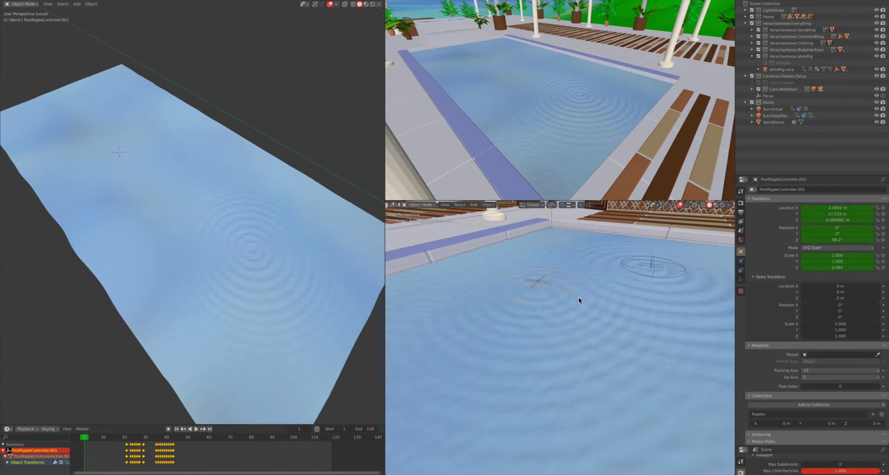
pyautogui.press('g')
pyautogui.press('z')
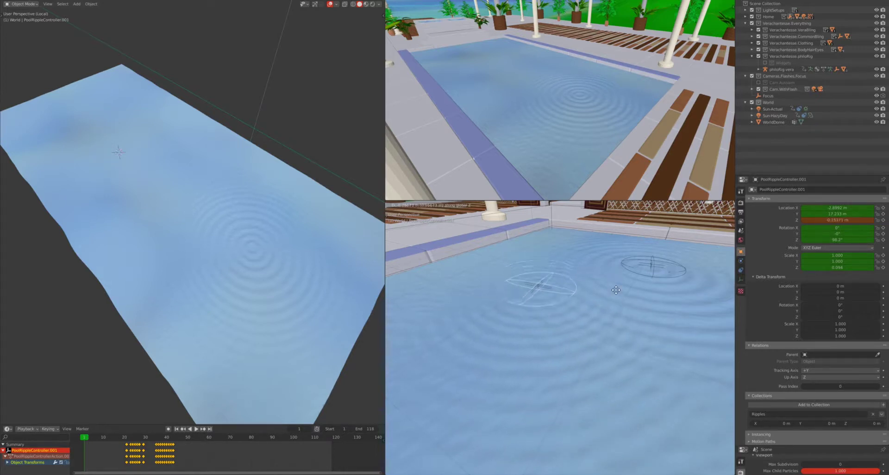
pyautogui.click(622, 267)
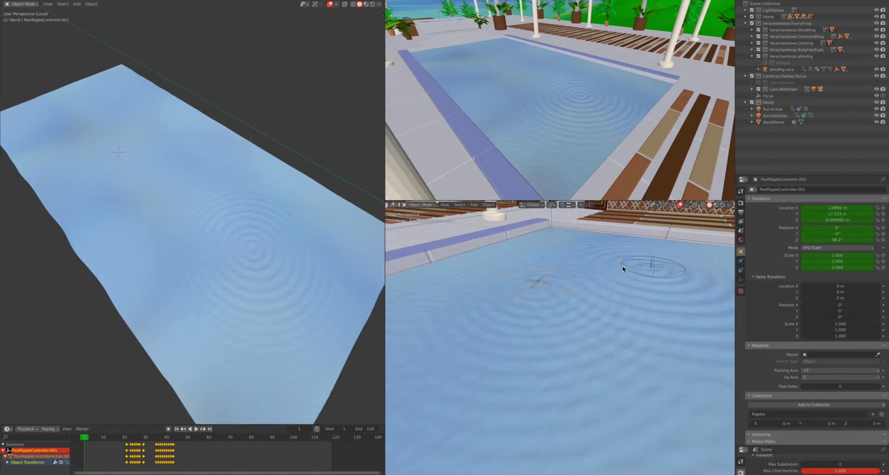
# Switch the isolated water view to Material Preview shading and view both overlapping ripple patterns.
pyautogui.scroll(-3, 622, 266)
pyautogui.scroll(2, 623, 266)
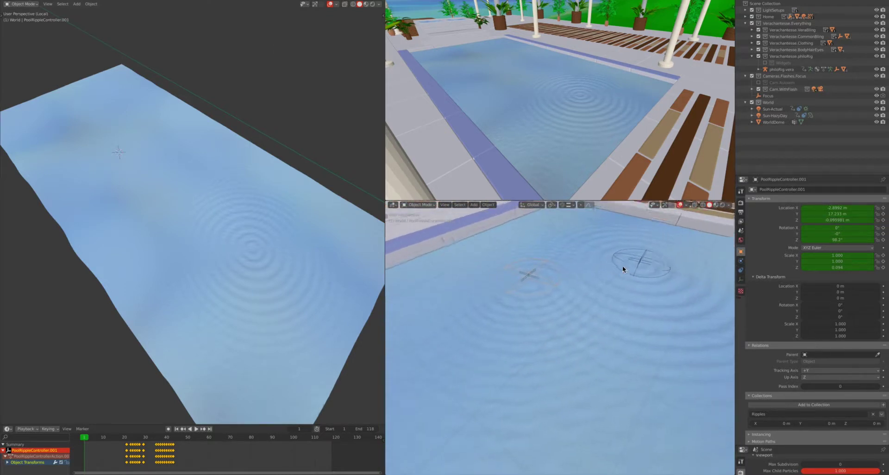
pyautogui.press('z')
pyautogui.moveTo(235, 302); pyautogui.dragTo(194, 271, button='middle')
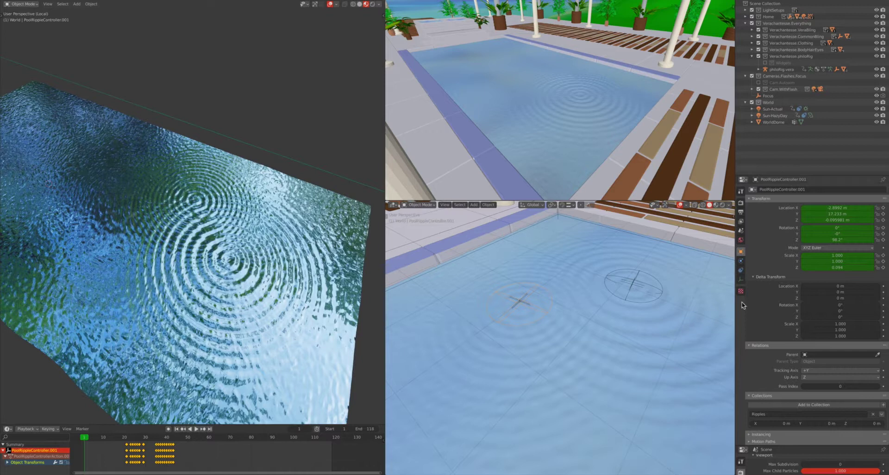
# Select the Water mesh and compare the falloff curves of its Ripples-1 and Ripples-2 modifiers.
pyautogui.click(602, 354)
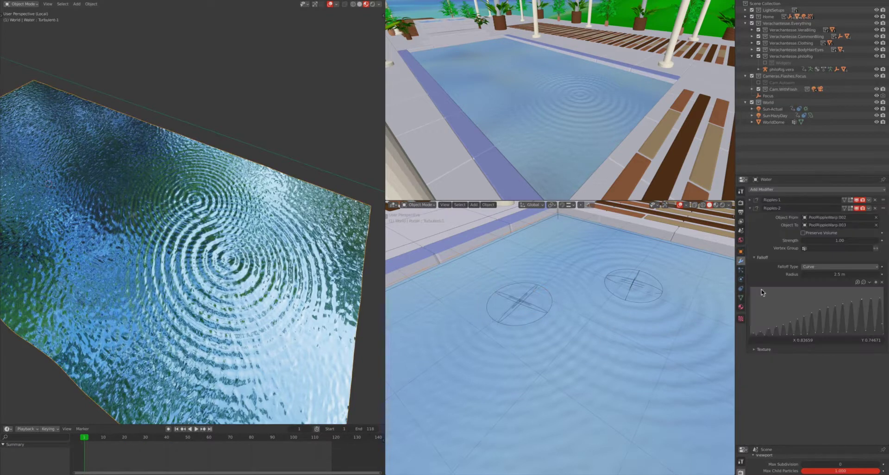
pyautogui.click(751, 204)
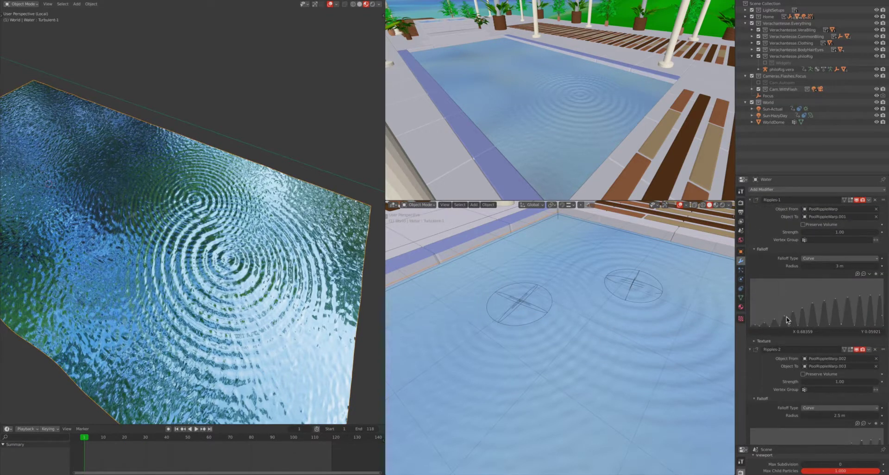
pyautogui.scroll(-3, 787, 315)
pyautogui.scroll(1, 788, 317)
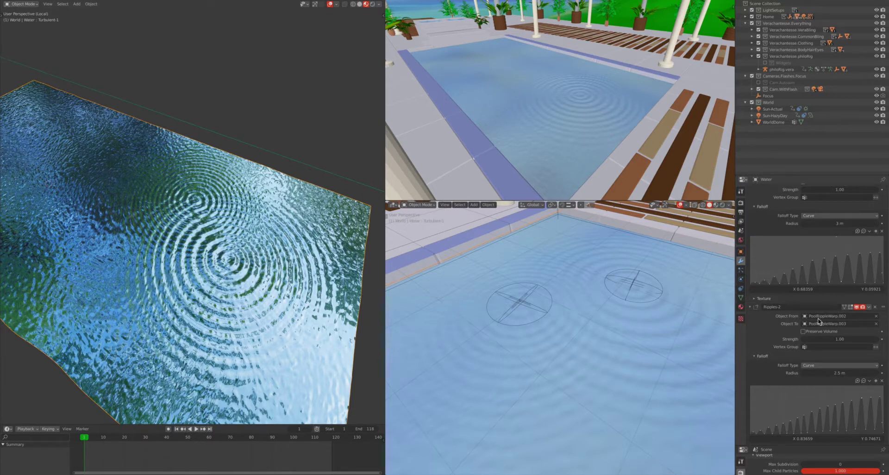
# Move PoolRippleController close to the other controller, about 0.96 m in X and 0.91 m in Y, keeping its height.
pyautogui.click(619, 299)
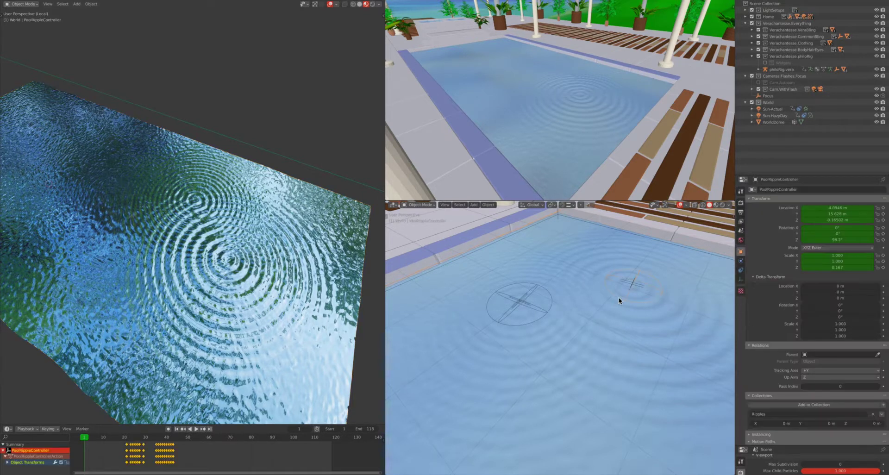
pyautogui.press('g')
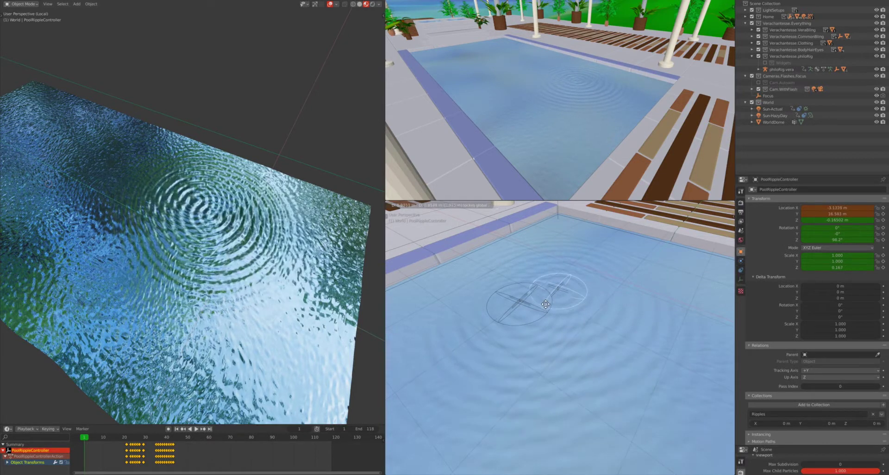
pyautogui.click(546, 304)
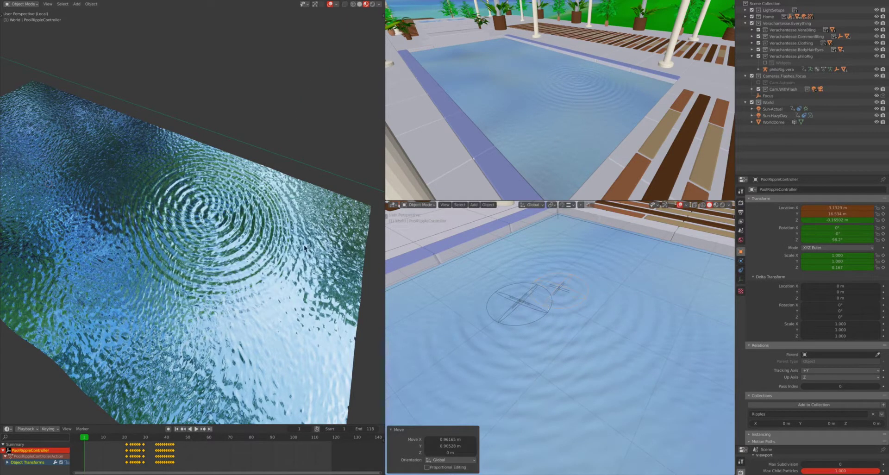
pyautogui.moveTo(305, 248); pyautogui.dragTo(215, 240, button='middle')
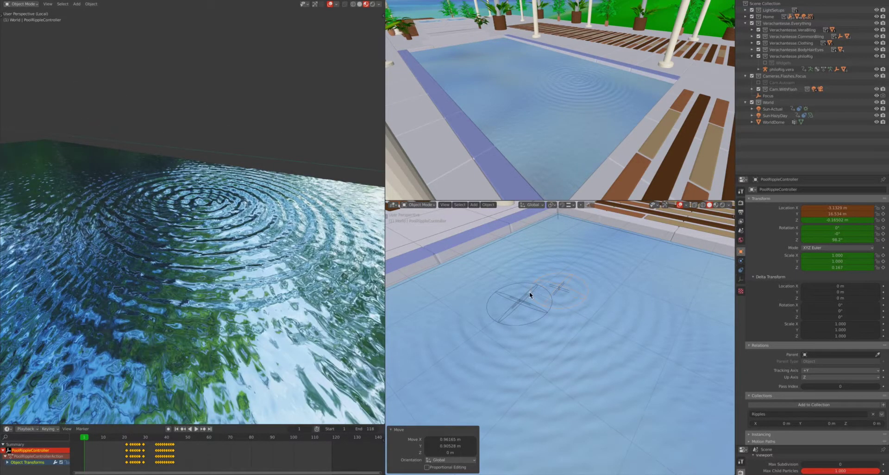
# Try rotating both ripple controllers about Z, and move them together about -1.43 m in X and -0.13 m in Y.
pyautogui.hotkey('shift', 'd')
pyautogui.press('r')
pyautogui.press('z')
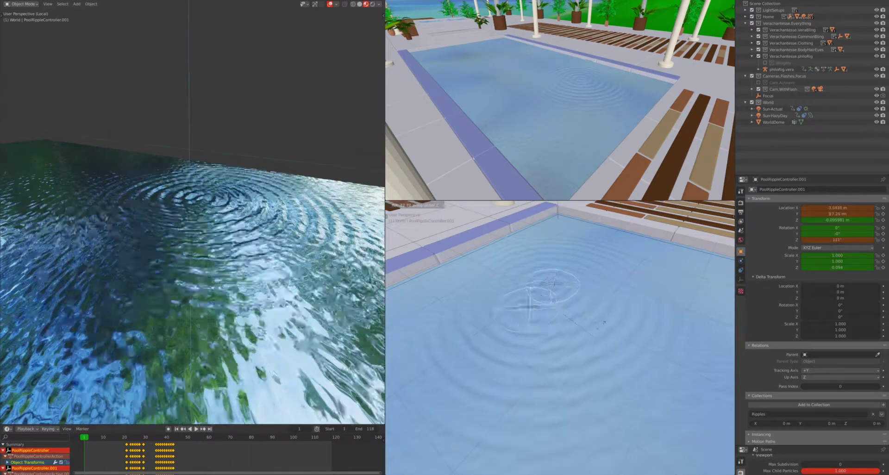
pyautogui.rightClick(556, 324)
pyautogui.press('g')
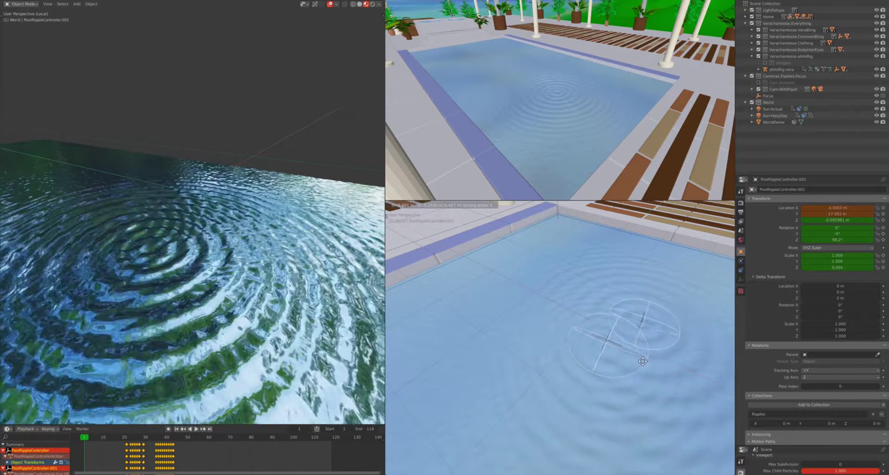
pyautogui.click(642, 361)
# Try scaling both ripple controllers together along the Z axis.
pyautogui.press('s')
pyautogui.press('z')
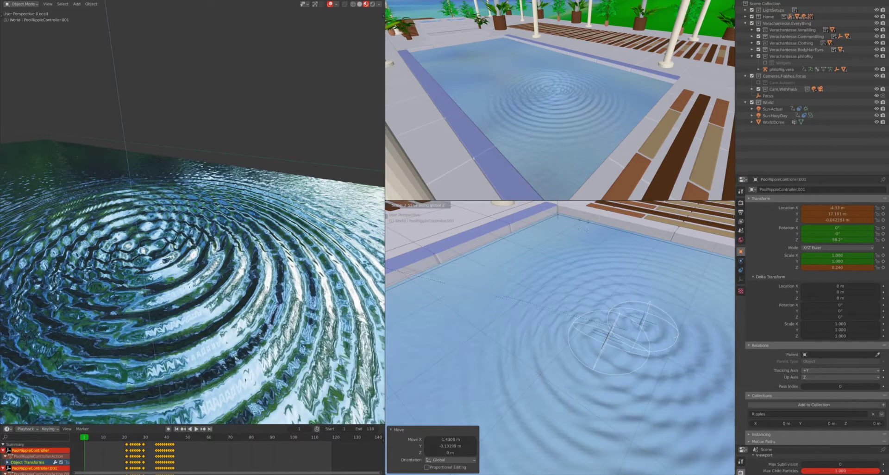
pyautogui.press('Escape')
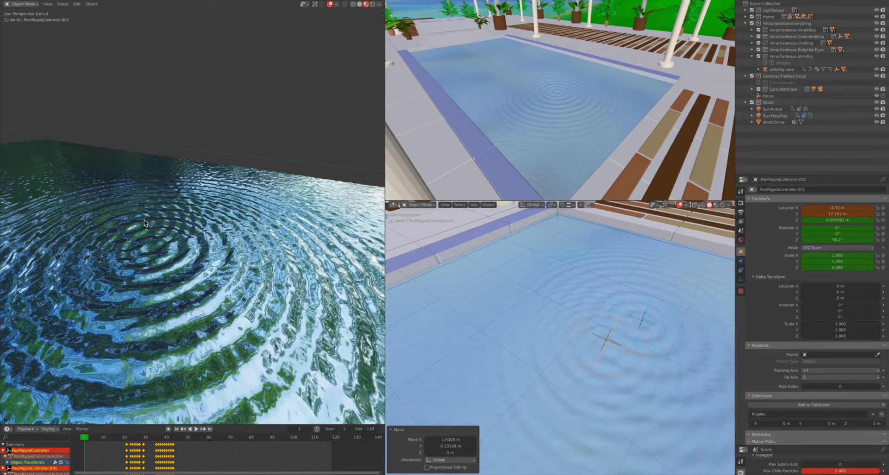
# View the entire isolated water surface in Material Preview shading.
pyautogui.moveTo(144, 223); pyautogui.dragTo(163, 223, button='middle')
pyautogui.press('z')
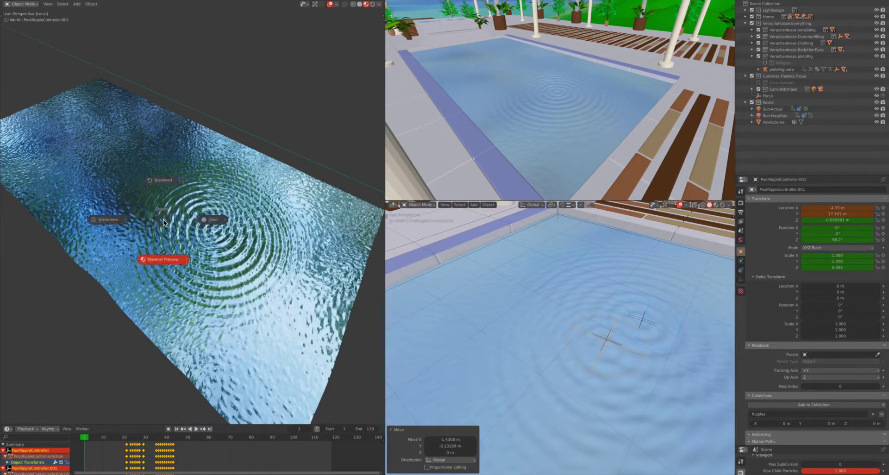
pyautogui.click(159, 260)
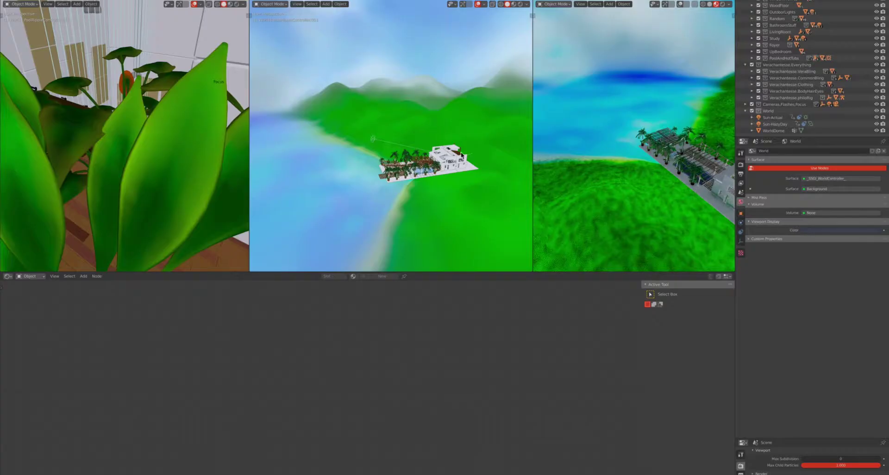
# Frame the ripple controllers in the middle viewport and show the surrounding pool in Material Preview shading.
pyautogui.press('KP_Decimal')
pyautogui.scroll(4, 439, 157)
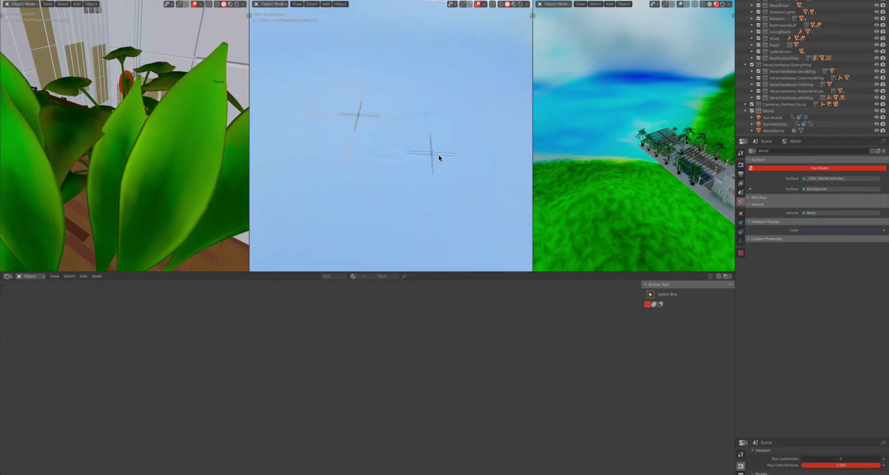
pyautogui.scroll(-6, 435, 146)
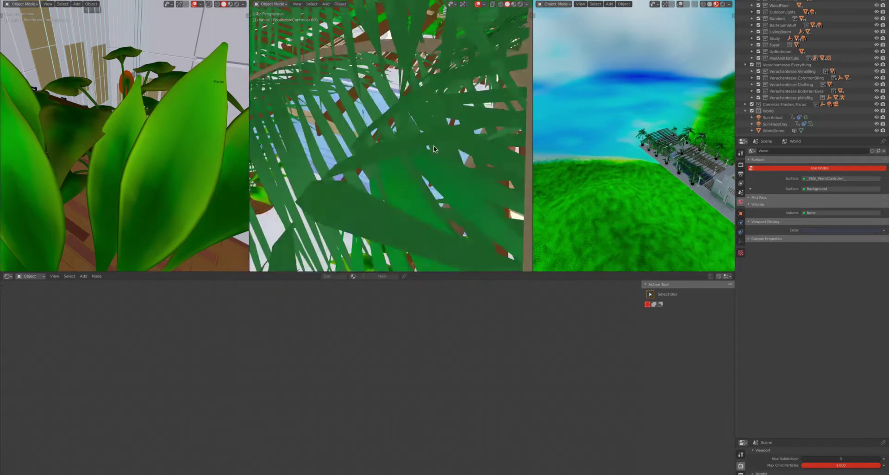
pyautogui.scroll(-4, 433, 145)
pyautogui.press('z')
pyautogui.click(441, 185)
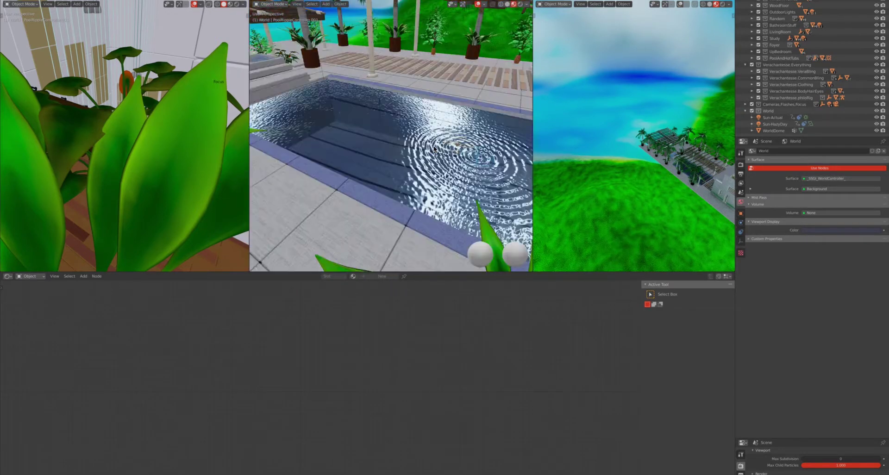
# Select the Water mesh and examine its BasicVertCol-Water material, especially the inputs of the _SSGI_Principled_ node group.
pyautogui.click(387, 133)
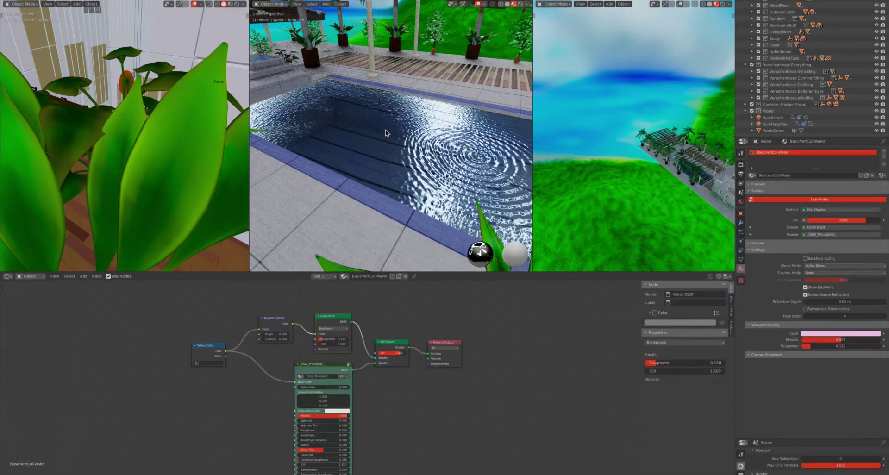
pyautogui.moveTo(357, 377); pyautogui.dragTo(380, 351, button='middle')
pyautogui.scroll(-3, 424, 383)
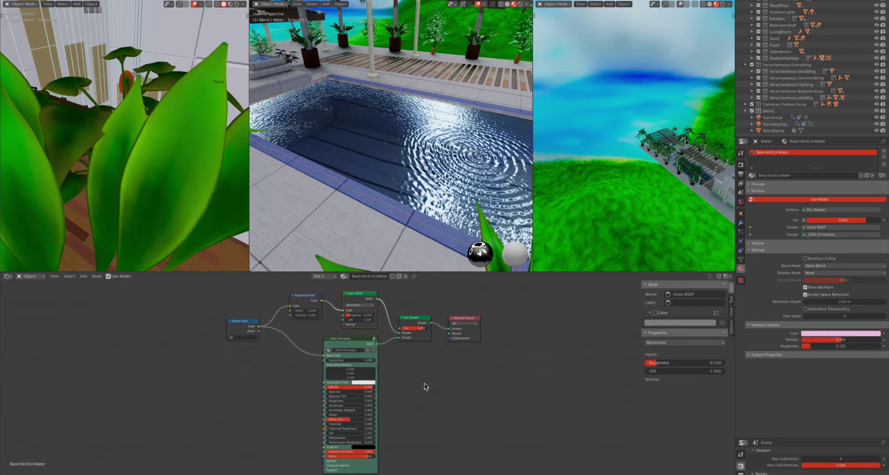
pyautogui.scroll(1, 424, 382)
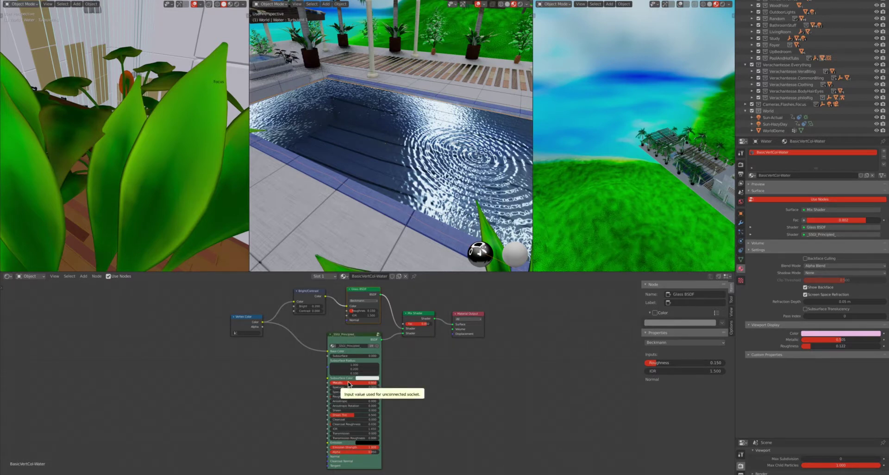
pyautogui.scroll(3, 348, 382)
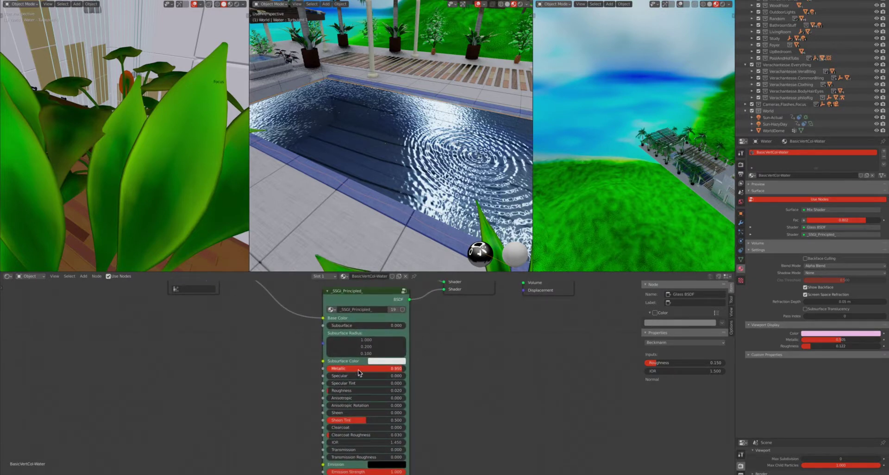
pyautogui.keyDown('shift'); pyautogui.scroll(-4, 304, 392); pyautogui.keyUp('shift')
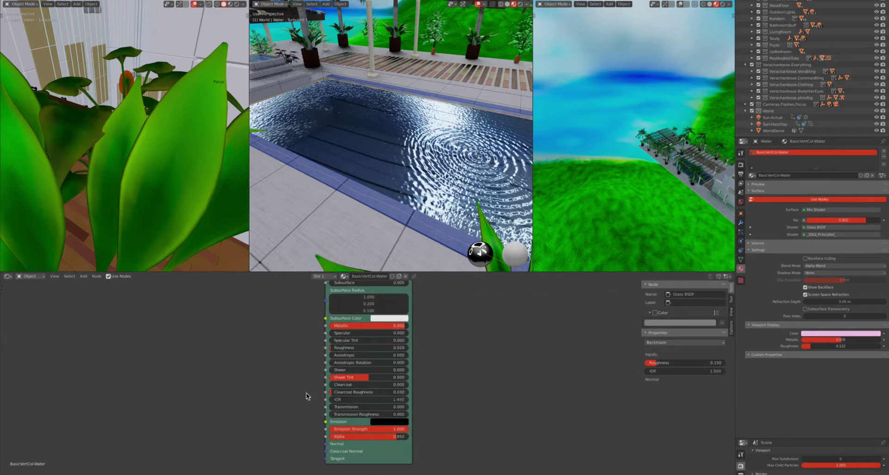
pyautogui.keyDown('shift'); pyautogui.scroll(6, 307, 390); pyautogui.keyUp('shift')
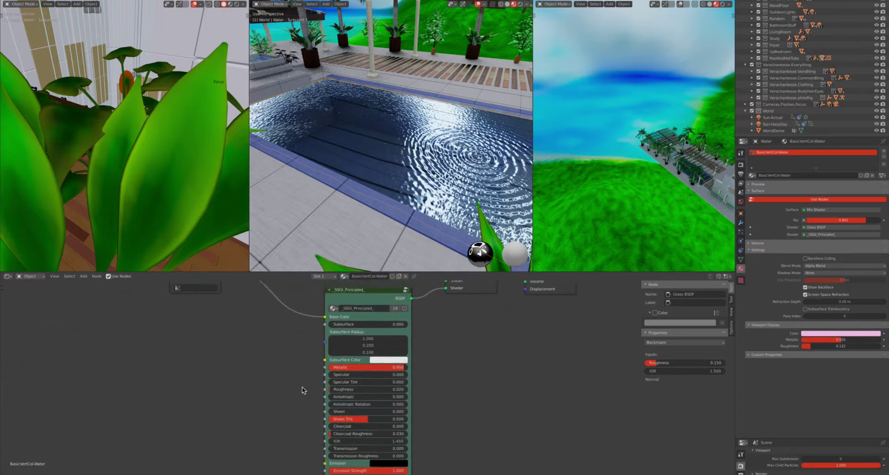
pyautogui.keyDown('shift'); pyautogui.scroll(1, 302, 390); pyautogui.keyUp('shift')
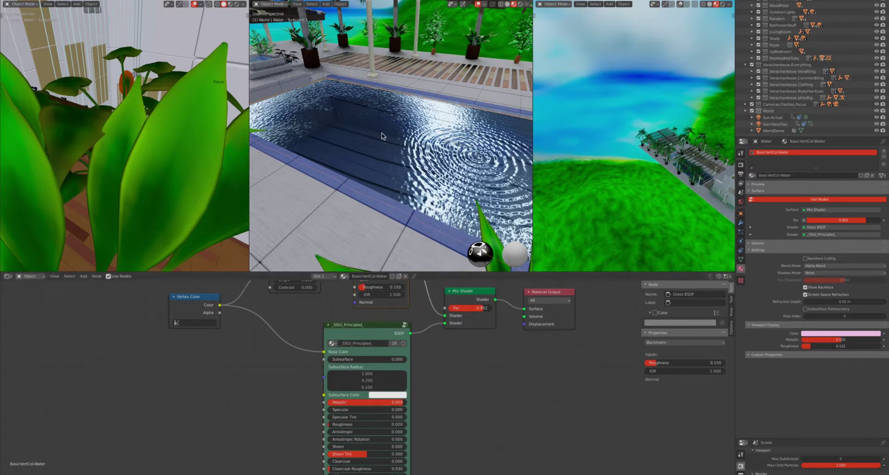
# Reframe the pool in Solid shading and preview its water in Rendered shading.
pyautogui.press('z')
pyautogui.press('6')
pyautogui.scroll(-5, 376, 173)
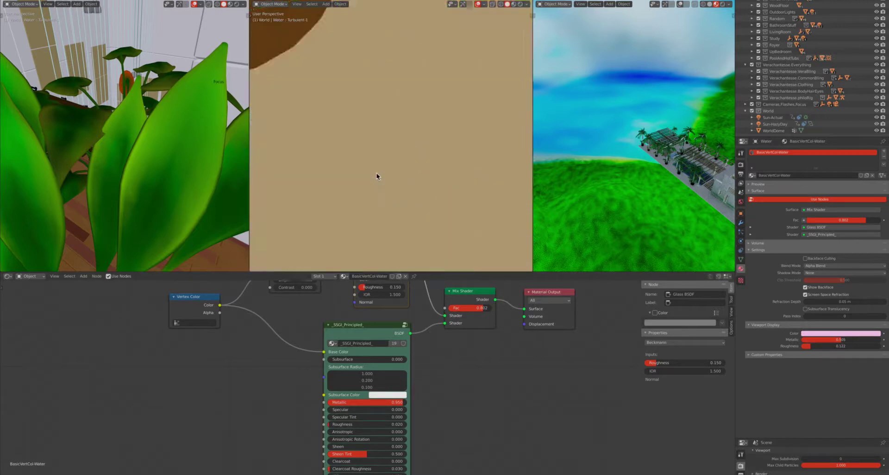
pyautogui.scroll(-5, 376, 174)
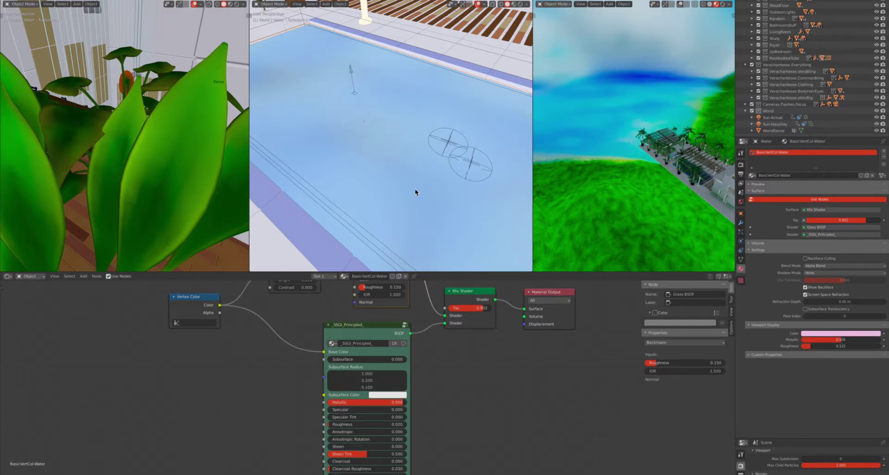
pyautogui.press('z')
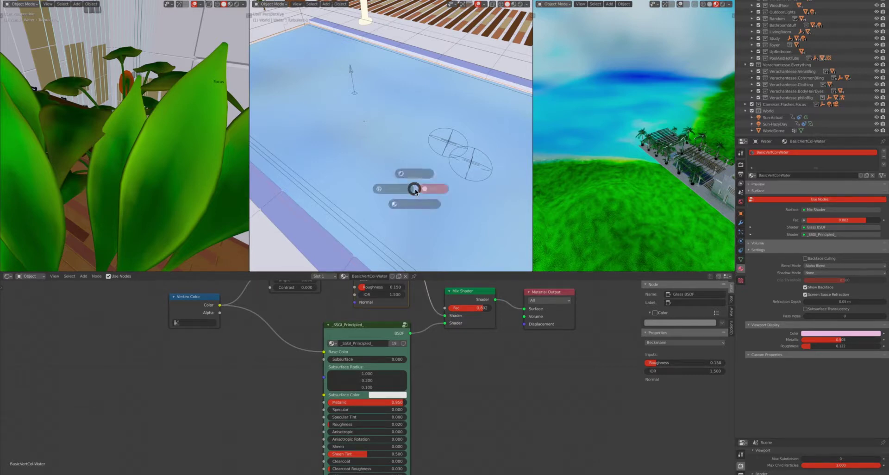
pyautogui.press('8')
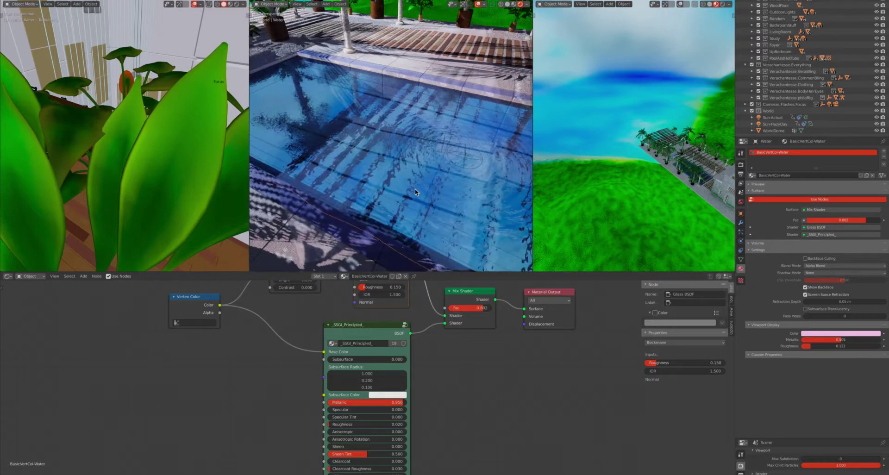
# Return the pool view to Solid shading and examine how the Mix Shader combines the Glass BSDF with _SSGI_Principled_.
pyautogui.press('z')
pyautogui.press('6')
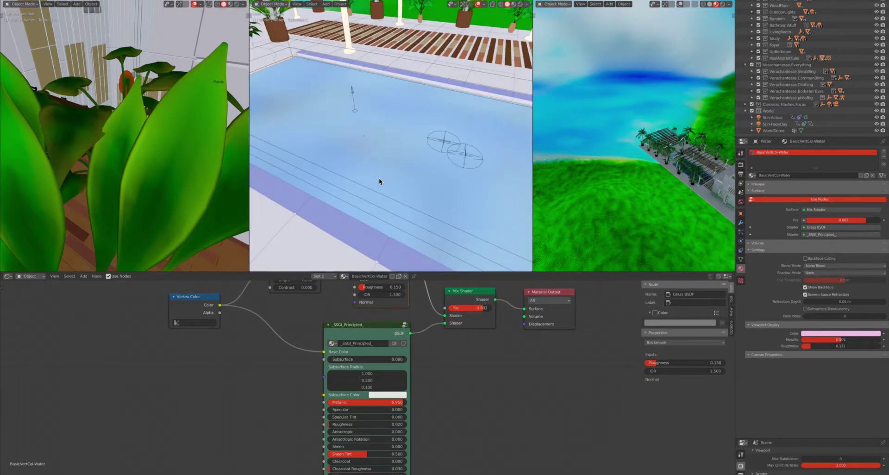
pyautogui.scroll(-2, 296, 332)
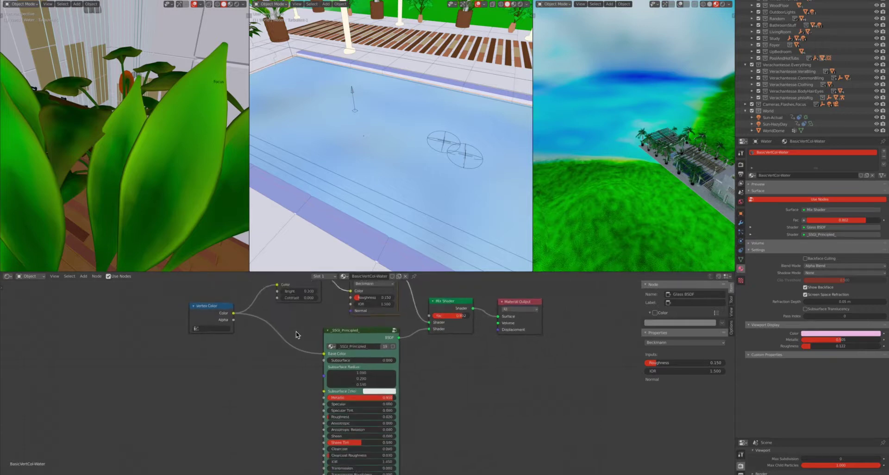
pyautogui.scroll(2, 296, 332)
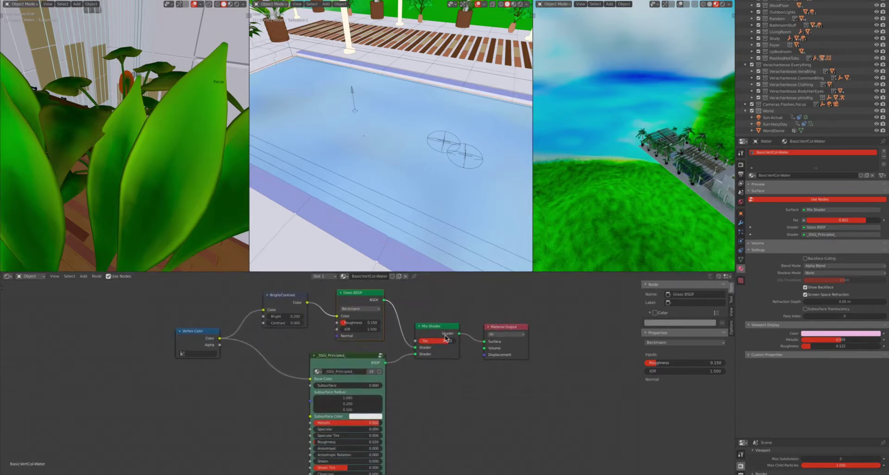
pyautogui.scroll(3, 451, 350)
pyautogui.scroll(-3, 452, 350)
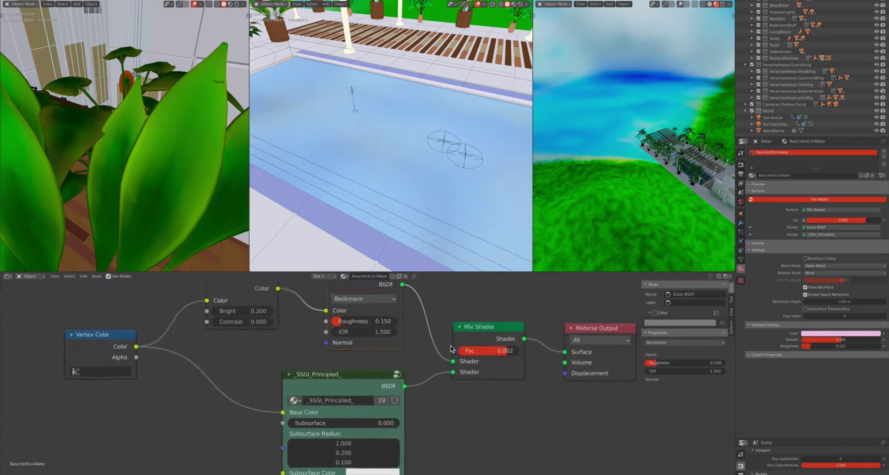
pyautogui.scroll(1, 478, 407)
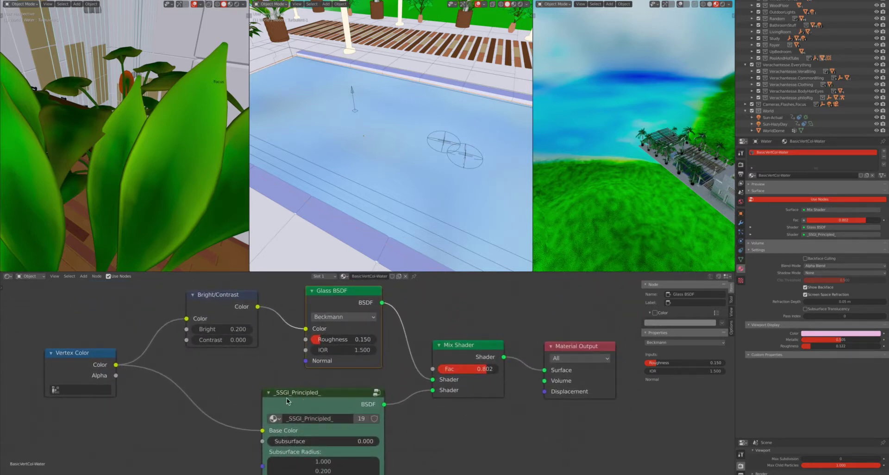
pyautogui.moveTo(465, 407); pyautogui.dragTo(466, 404, button='middle')
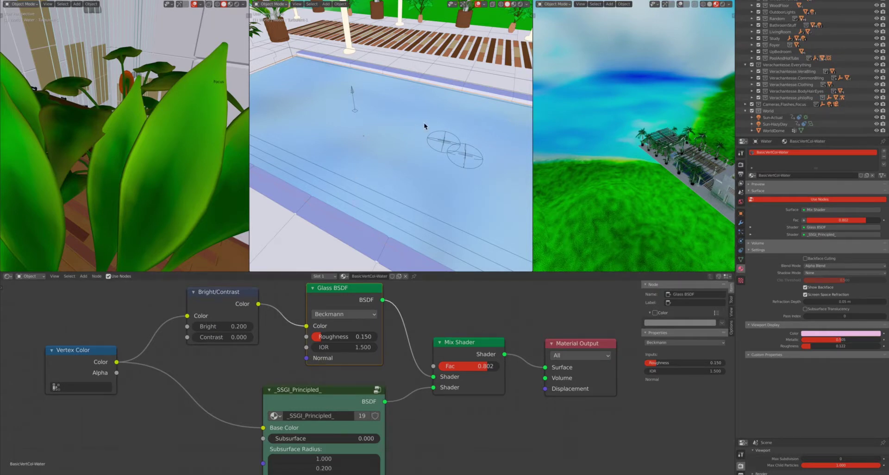
# Compare the pool water's look in Rendered shading and in Material Preview shading.
pyautogui.press('z')
pyautogui.click(421, 84)
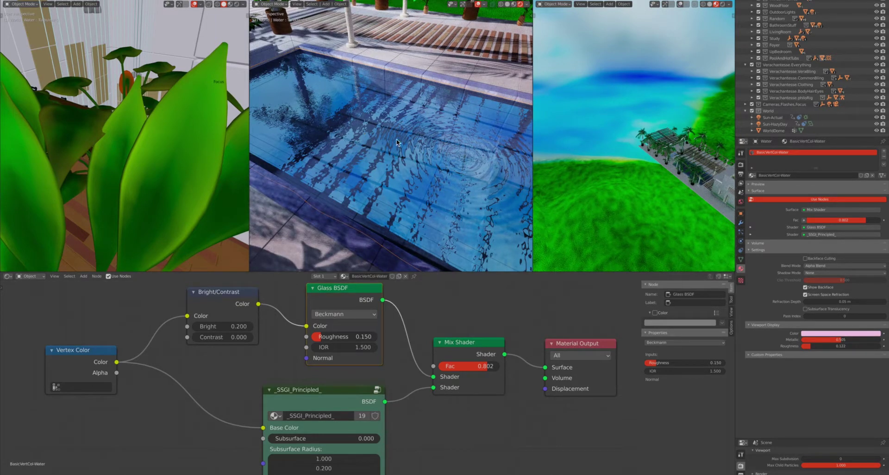
pyautogui.press('z')
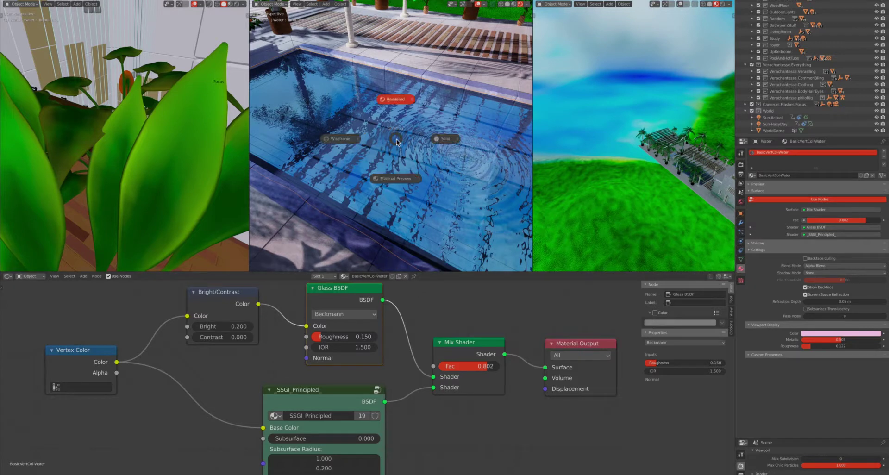
pyautogui.press('2')
pyautogui.moveTo(397, 142); pyautogui.dragTo(396, 139, button='middle')
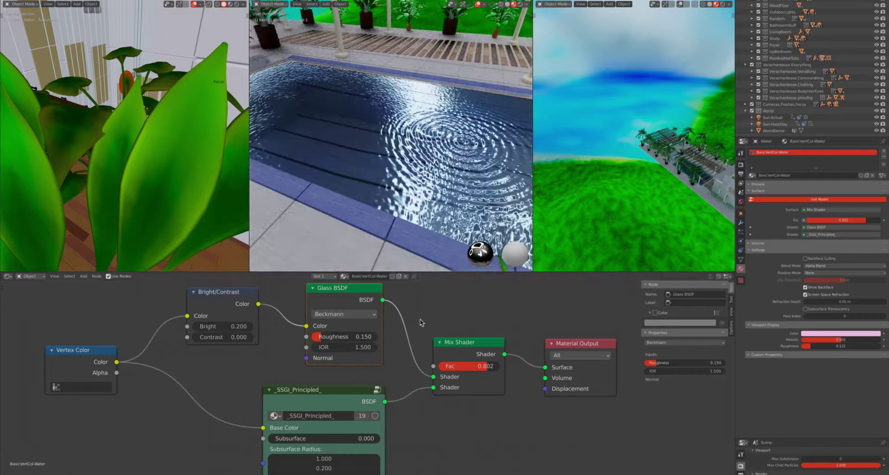
# Show the complete BasicVertCol-Water node tree in the shader editor.
pyautogui.scroll(-5, 416, 355)
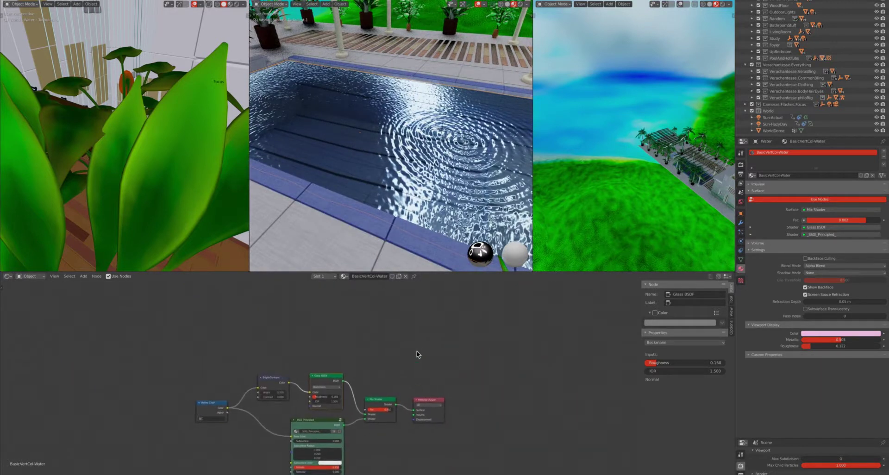
pyautogui.scroll(-1, 417, 355)
pyautogui.scroll(-1, 417, 354)
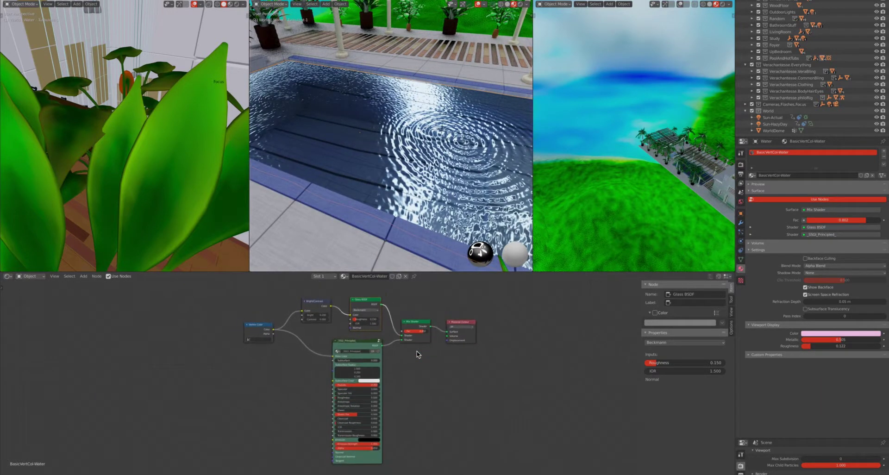
pyautogui.scroll(2, 412, 124)
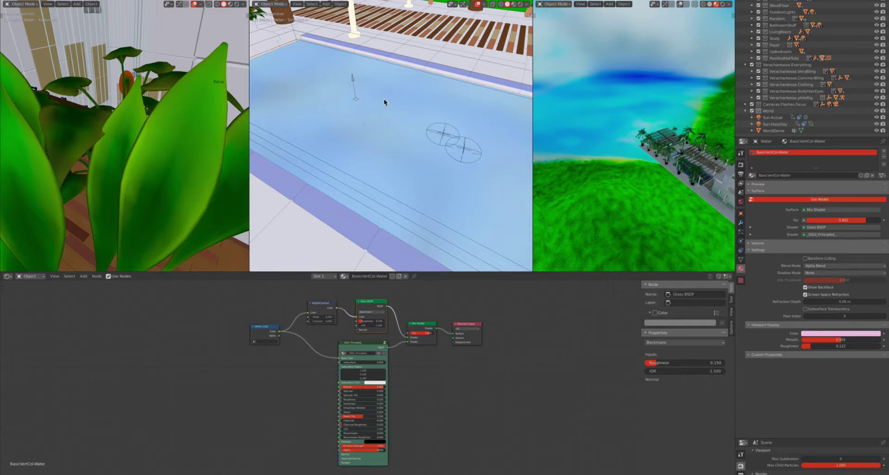
# Compare the rendered pool with the Water mesh's Turbulent-1 shape key disabled and re-enabled, and return to Solid shading.
pyautogui.press('z')
pyautogui.press('8')
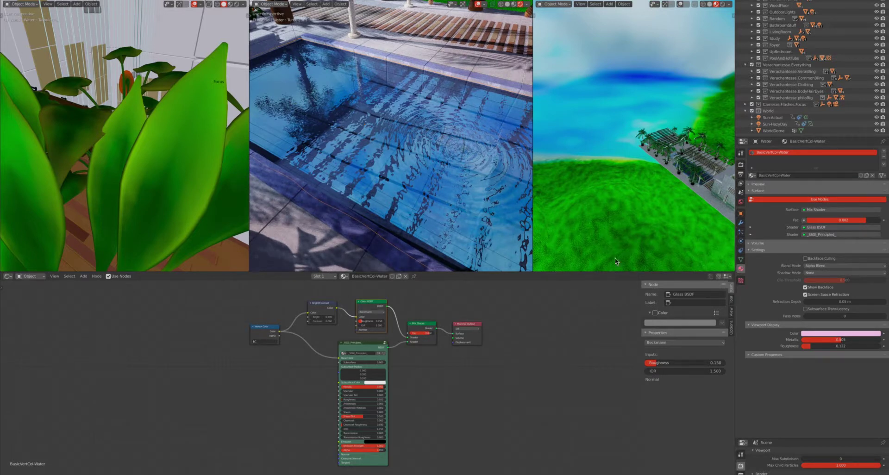
pyautogui.click(741, 260)
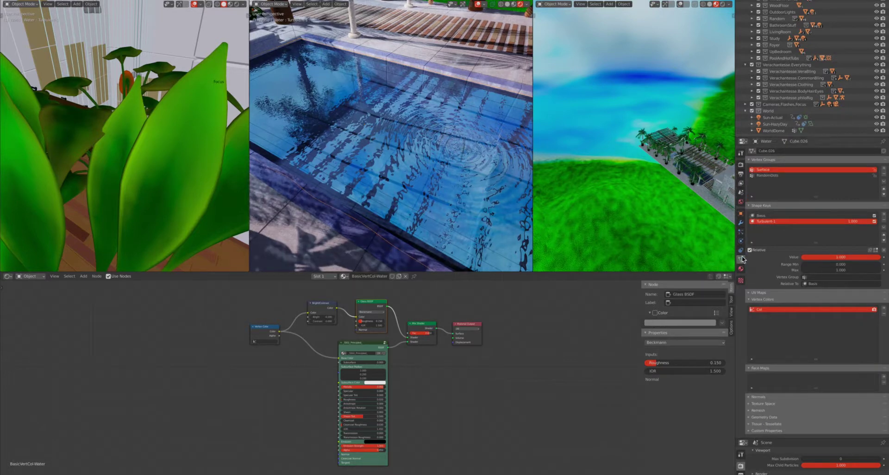
pyautogui.click(874, 222)
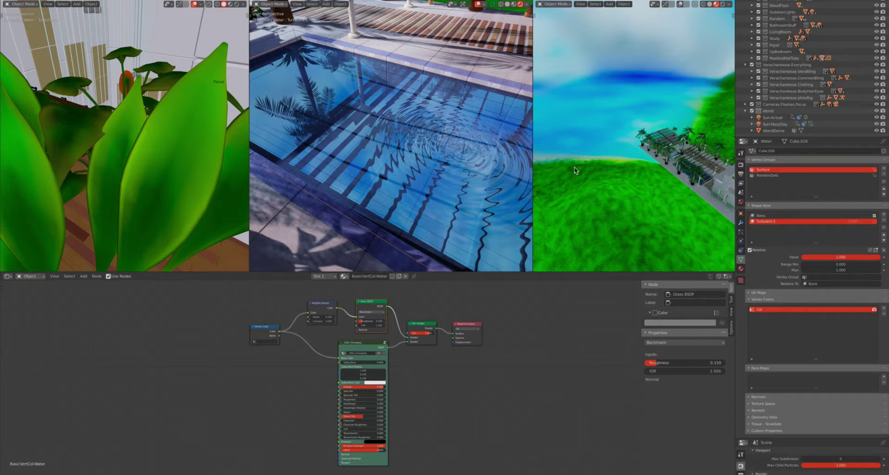
pyautogui.click(874, 222)
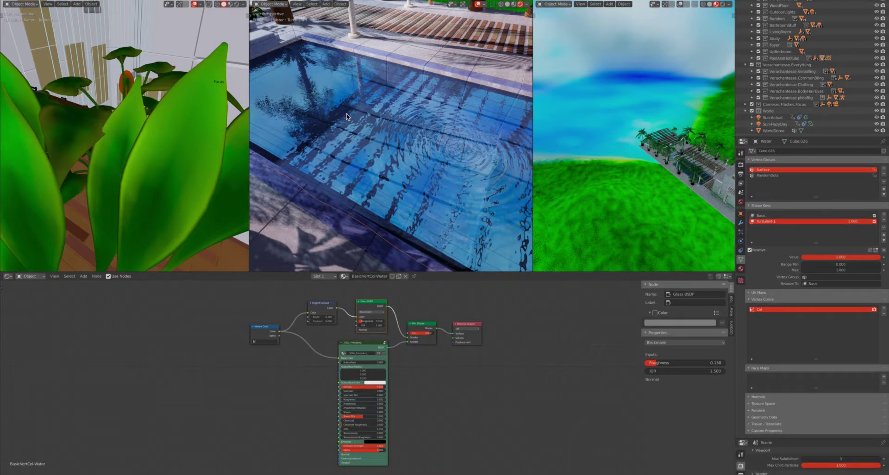
pyautogui.press('z')
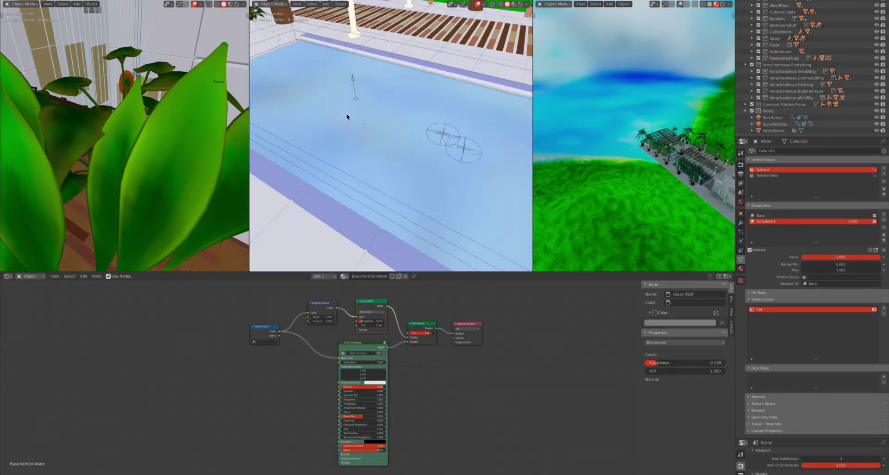